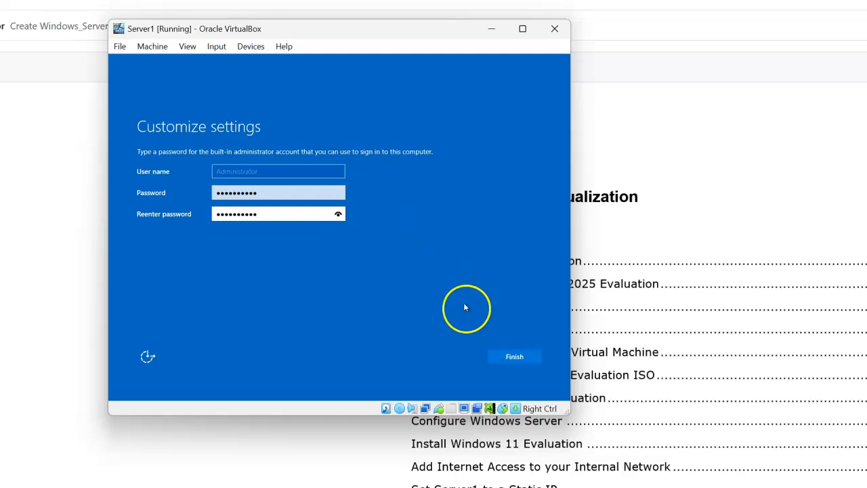
Finish the administrator password setup and sign in to Server1 as Administrator with the account password
click(513, 357)
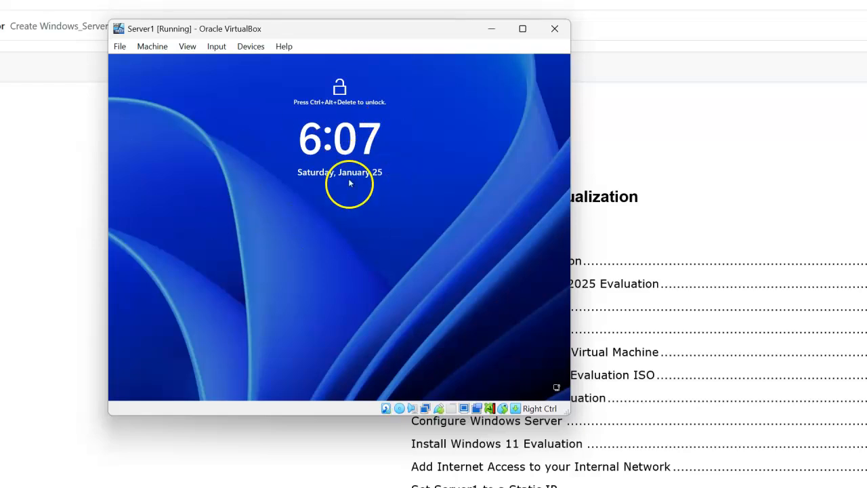
click(216, 48)
mouse_move(195, 54)
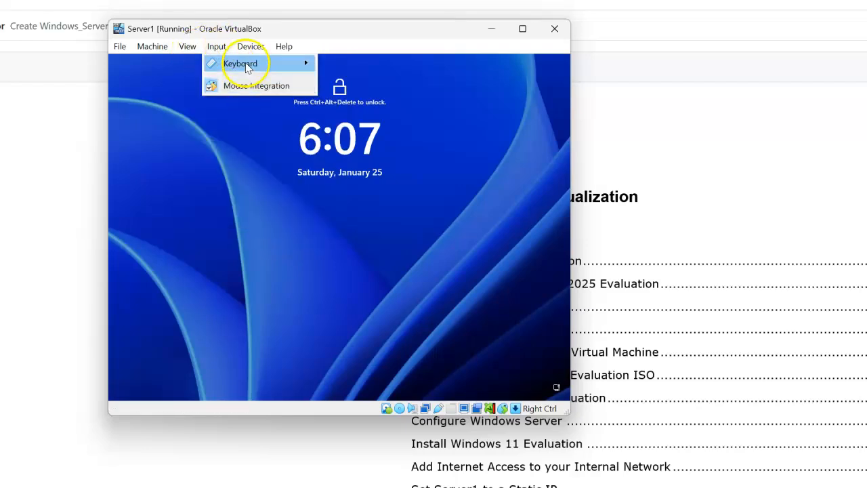
mouse_move(248, 65)
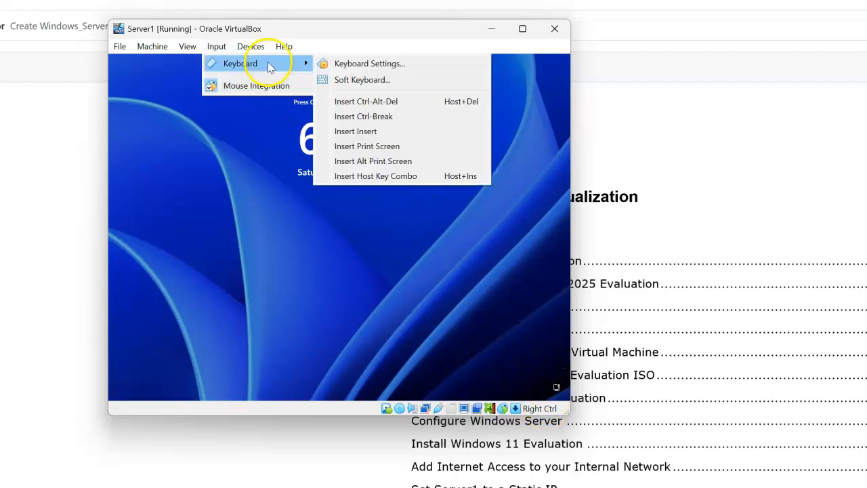
click(393, 106)
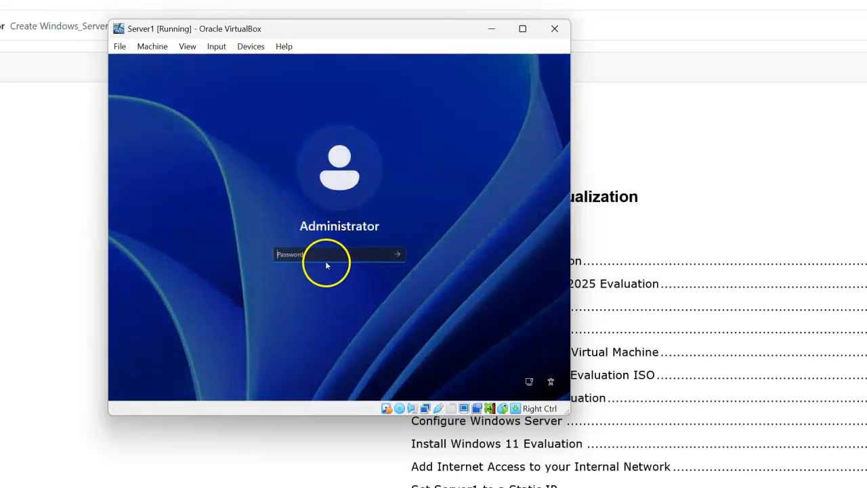
text(Password1)
key(Return)
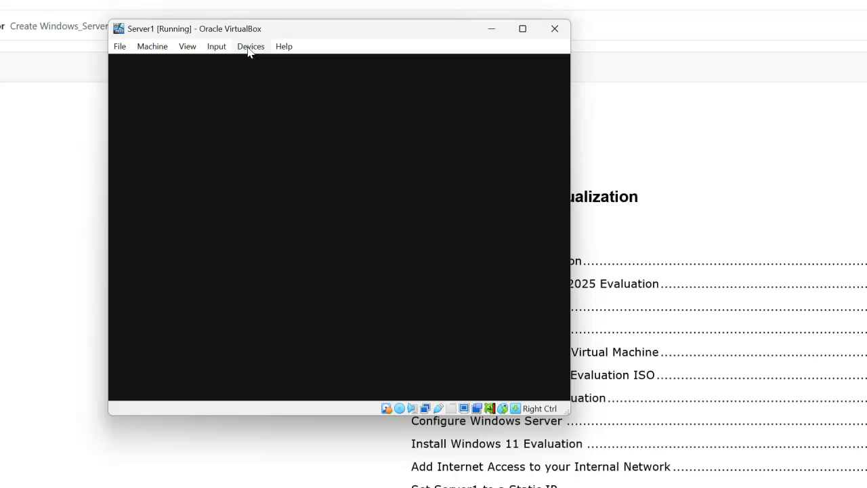
Set the virtual machine's shared clipboard to Bidirectional
click(250, 49)
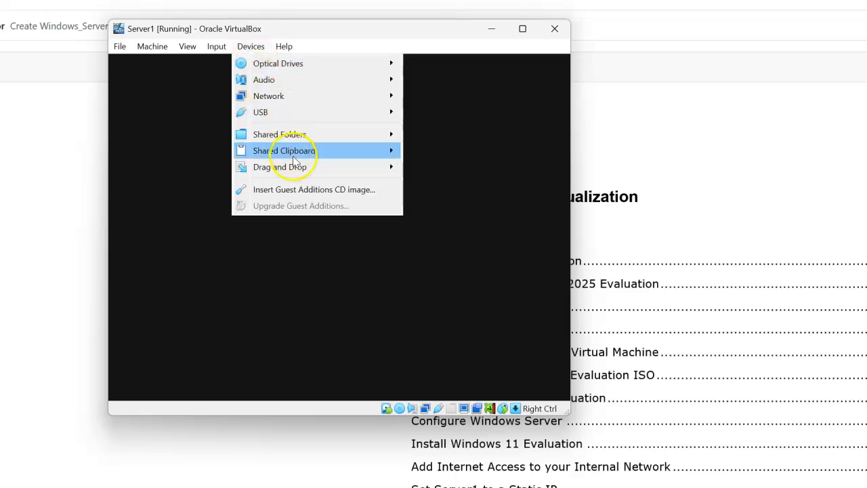
click(257, 150)
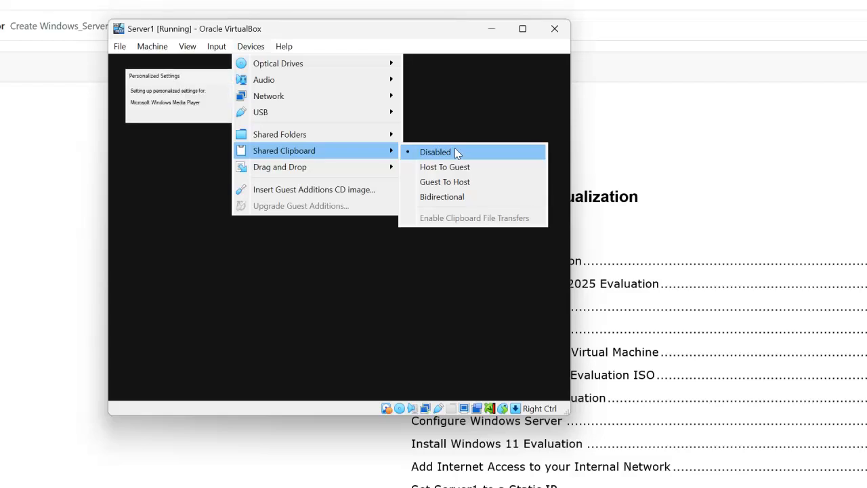
click(461, 197)
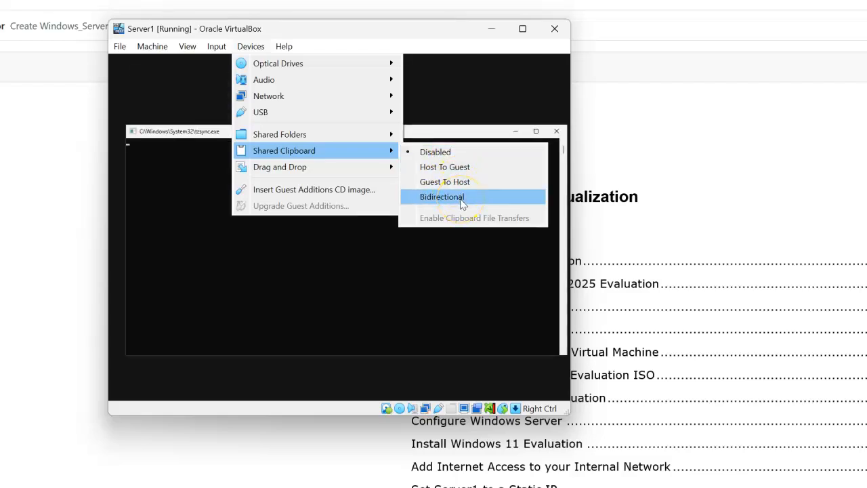
click(461, 198)
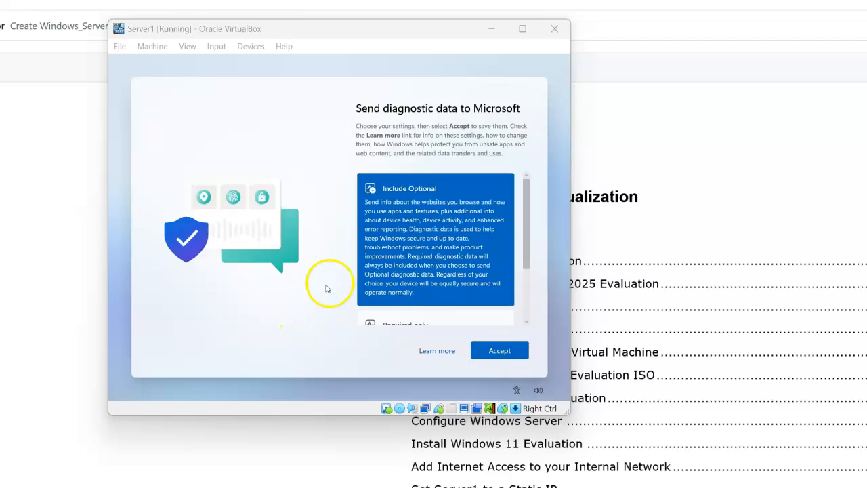
Accept the Include Optional diagnostic data setting and permanently dismiss the Windows Admin Center and Azure Arc message
click(506, 357)
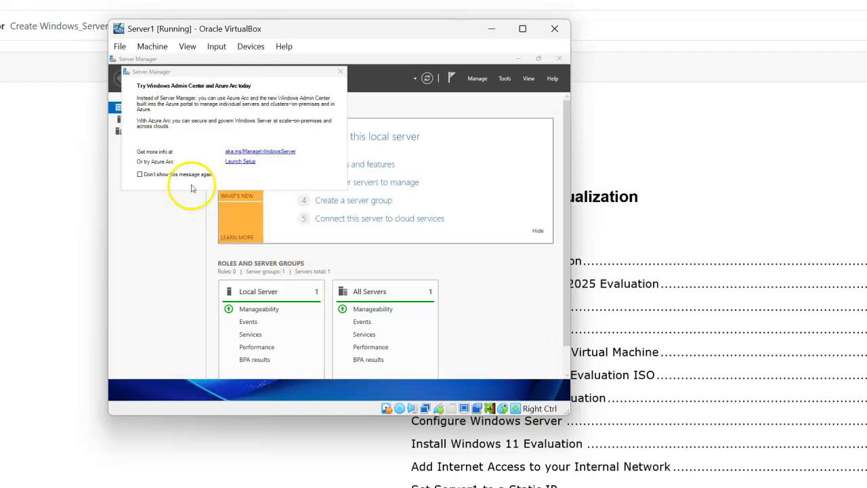
click(140, 175)
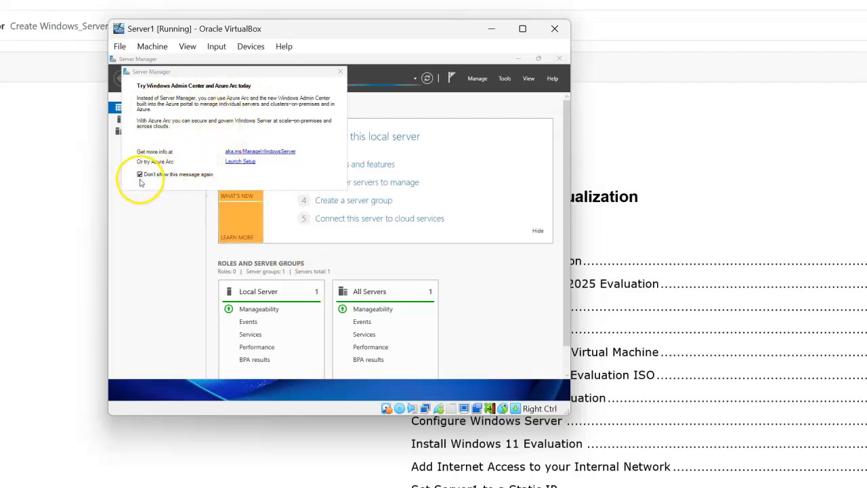
click(340, 72)
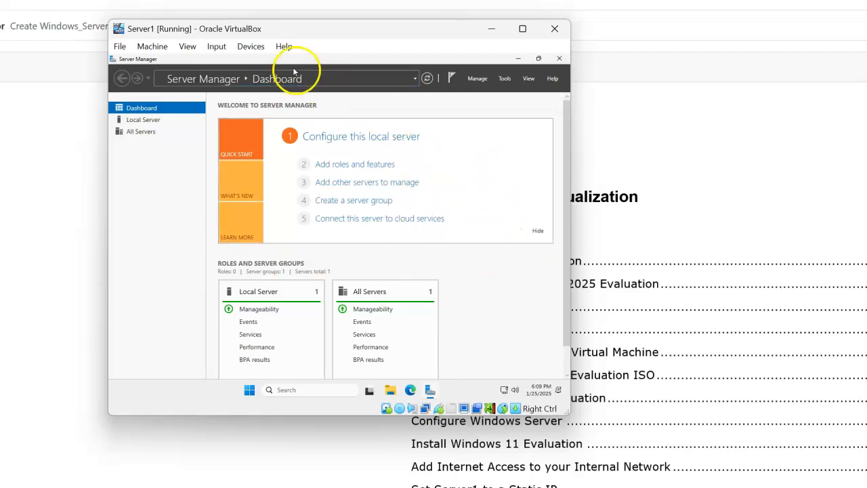
Insert the Guest Additions CD image and open the VirtualBox Guest Additions CD drive (D:) in File Explorer
click(247, 49)
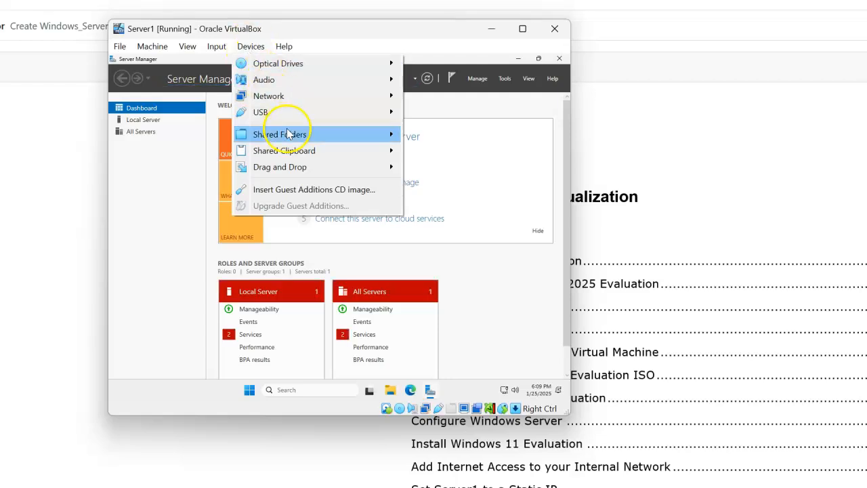
click(311, 190)
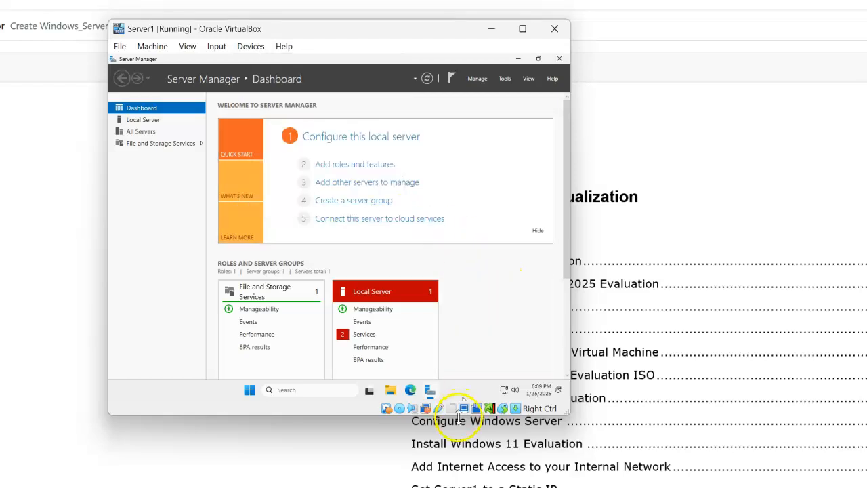
click(390, 396)
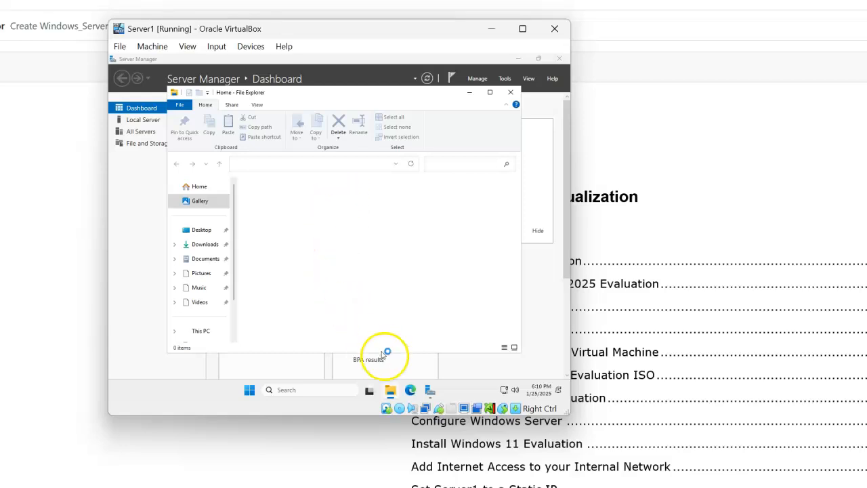
click(201, 330)
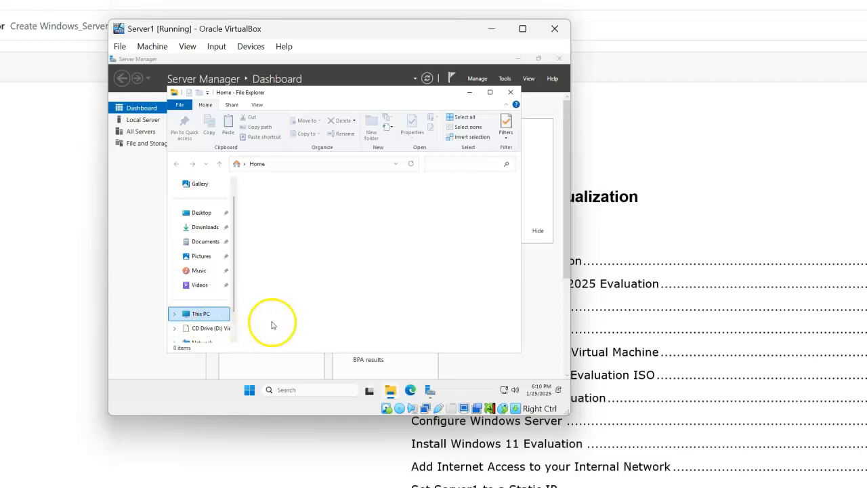
click(210, 331)
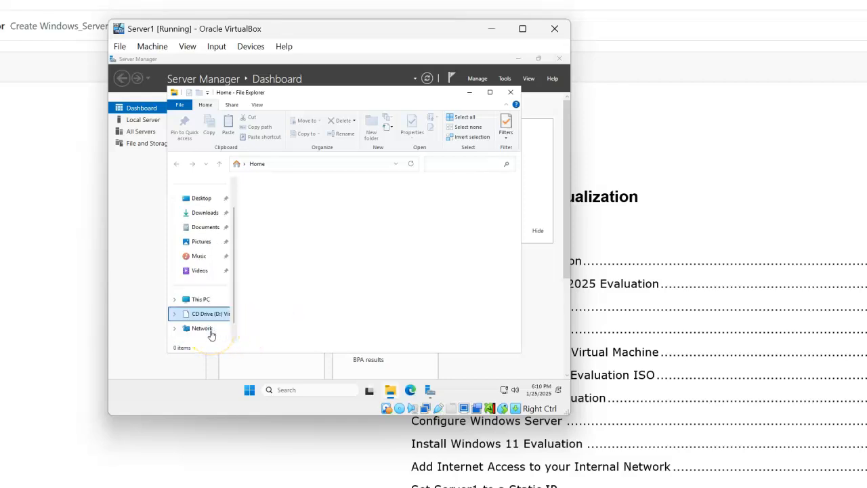
click(208, 316)
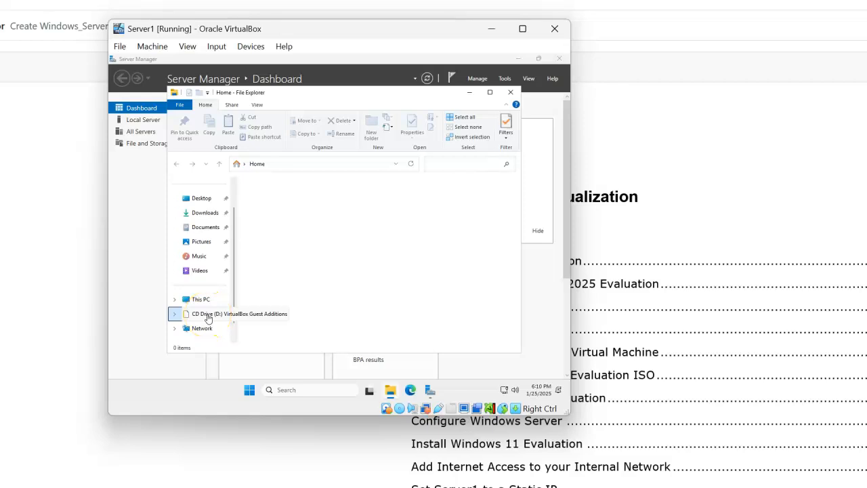
click(357, 290)
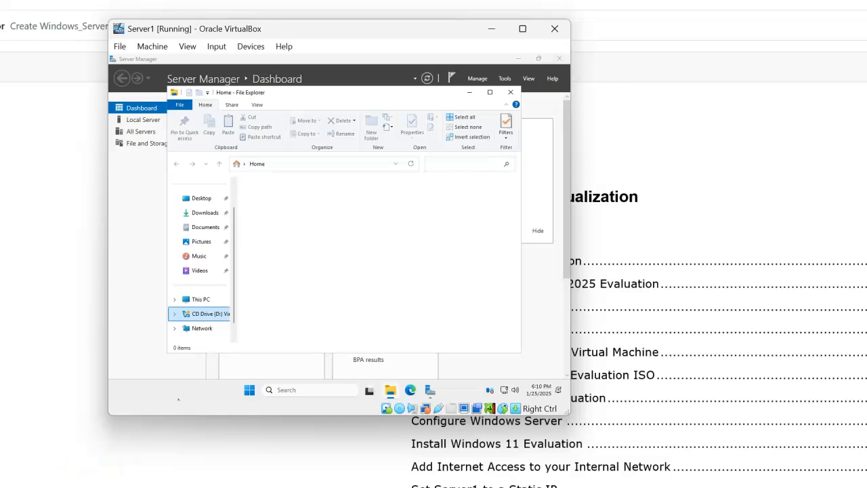
click(200, 271)
click(205, 313)
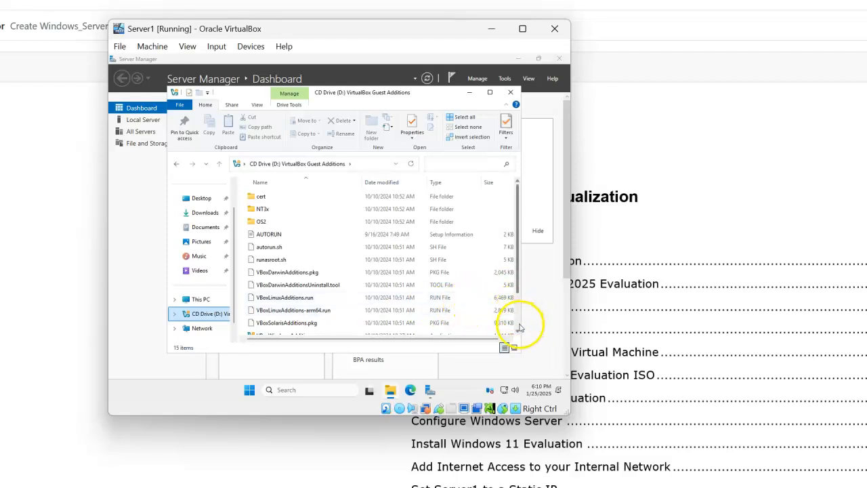
Install Guest Additions from VBoxWindowsAdditions-amd64 with the default destination folder and reboot the server immediately
scroll(519, 322, down, 2)
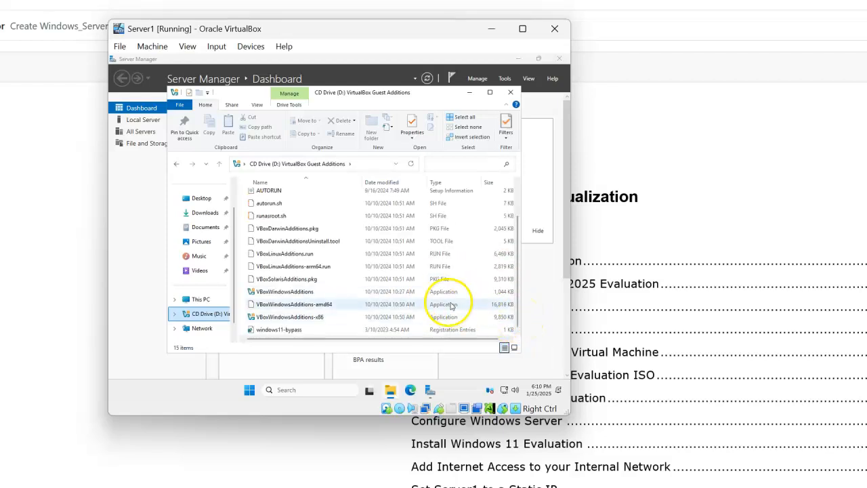
click(285, 307)
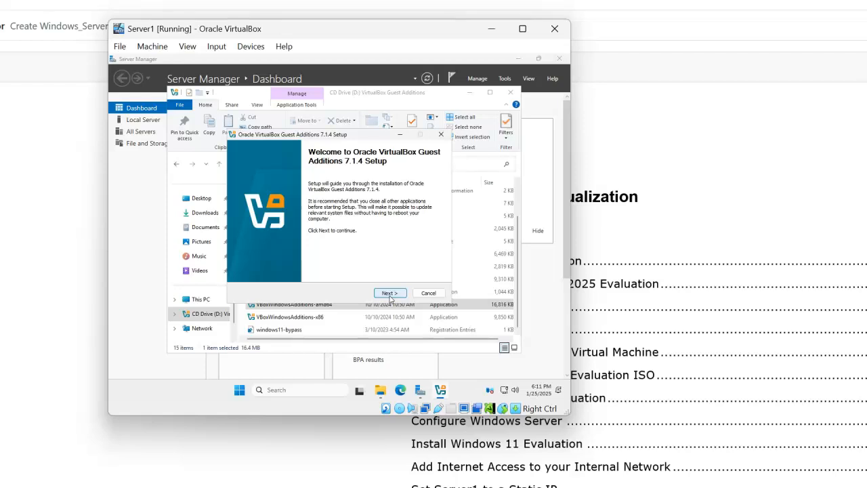
click(390, 294)
click(390, 293)
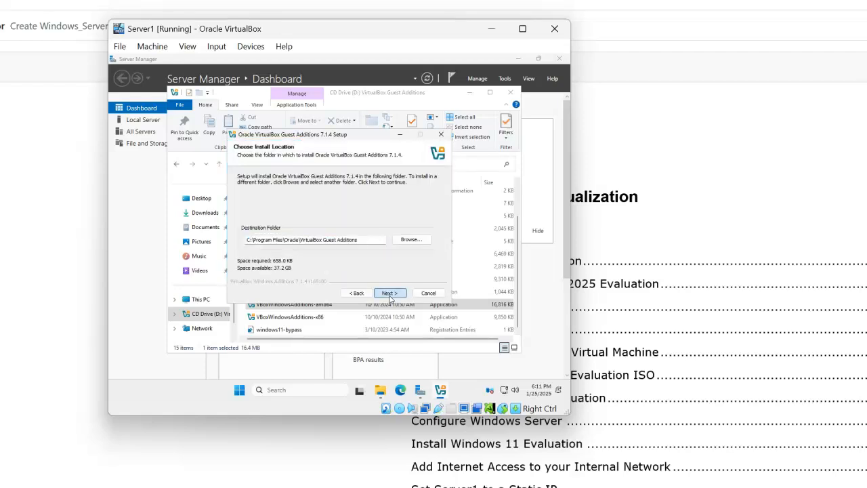
click(390, 294)
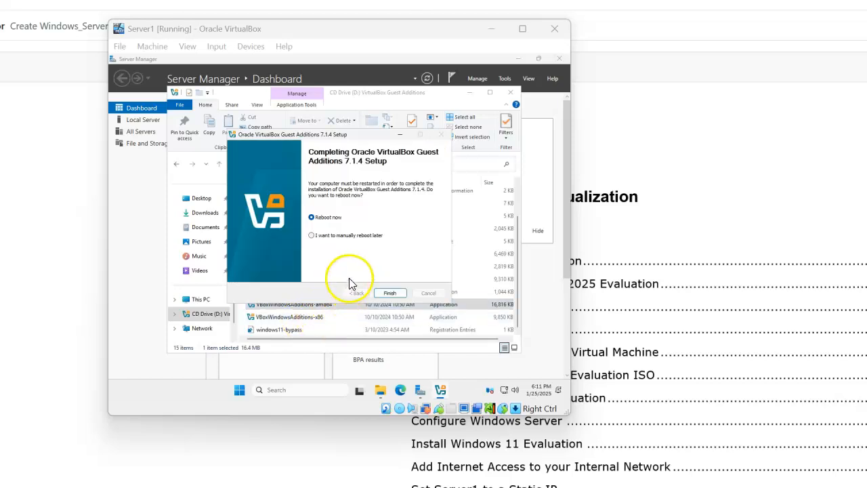
click(385, 296)
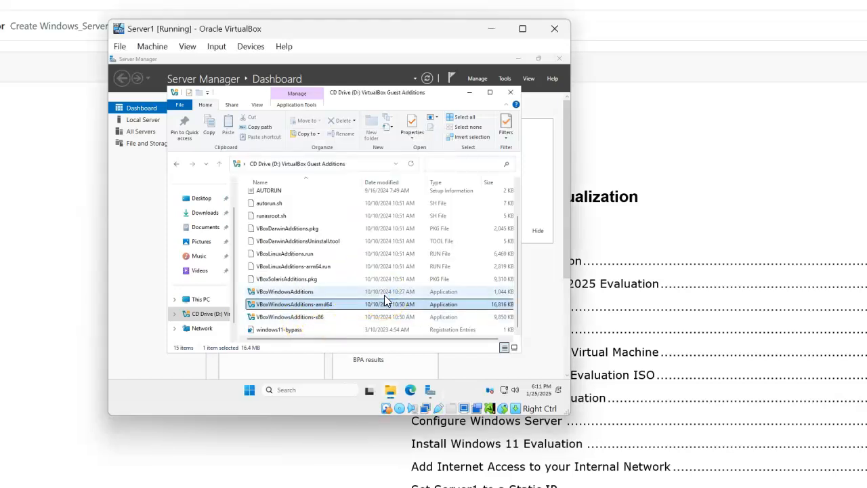
Remove the Guest Additions disk from the server's virtual optical drive
click(255, 52)
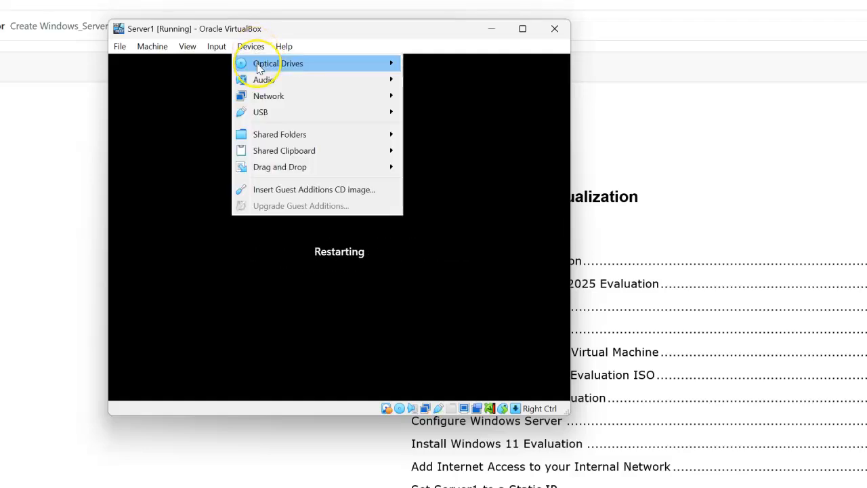
mouse_move(260, 67)
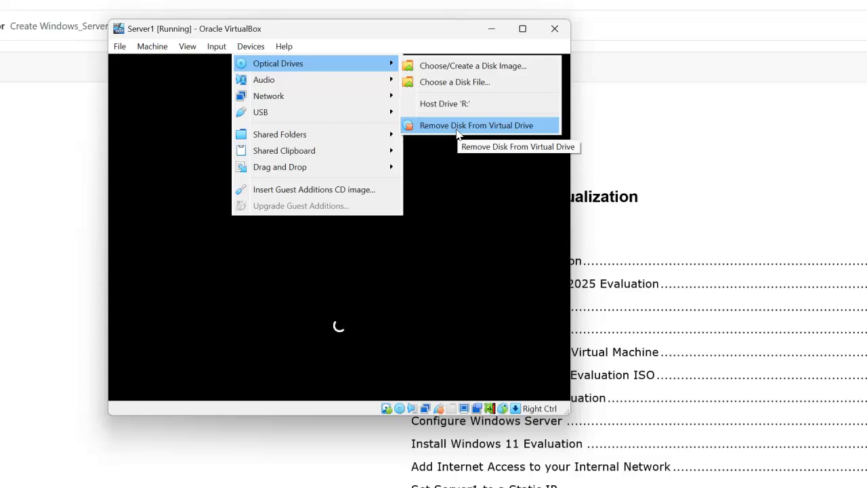
click(458, 126)
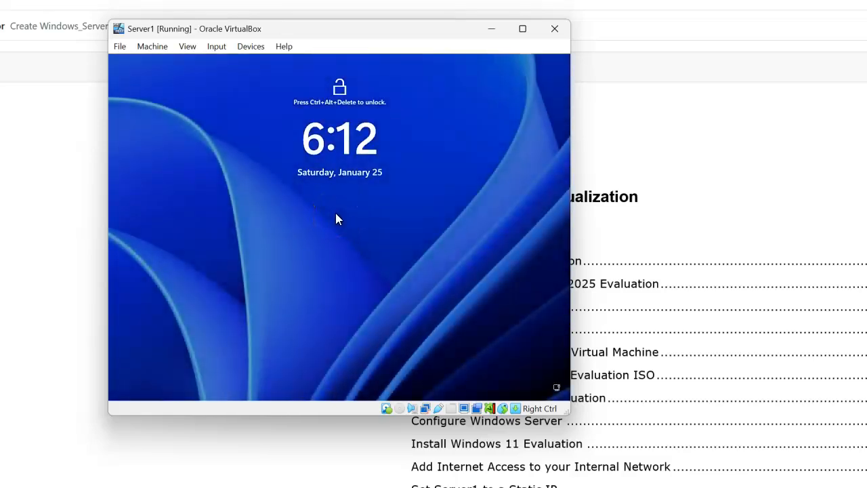
Unlock the restarted server and sign in as Administrator with the account password
key(ctrl+Delete)
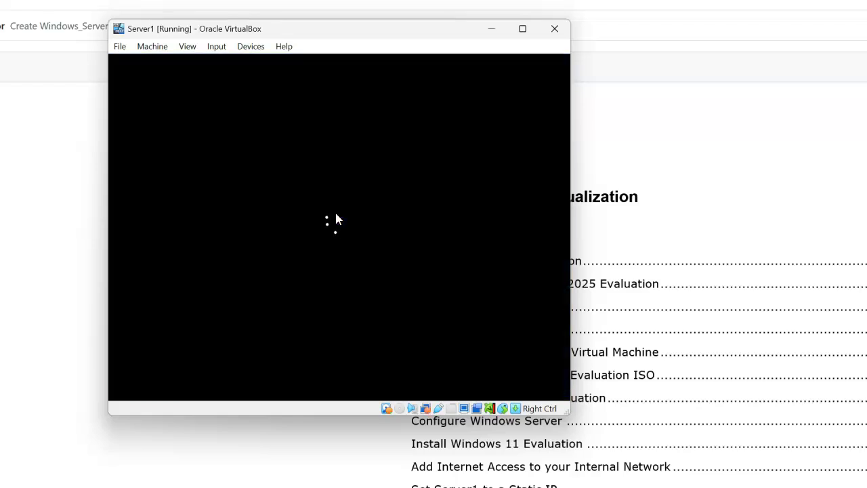
text(Pa)
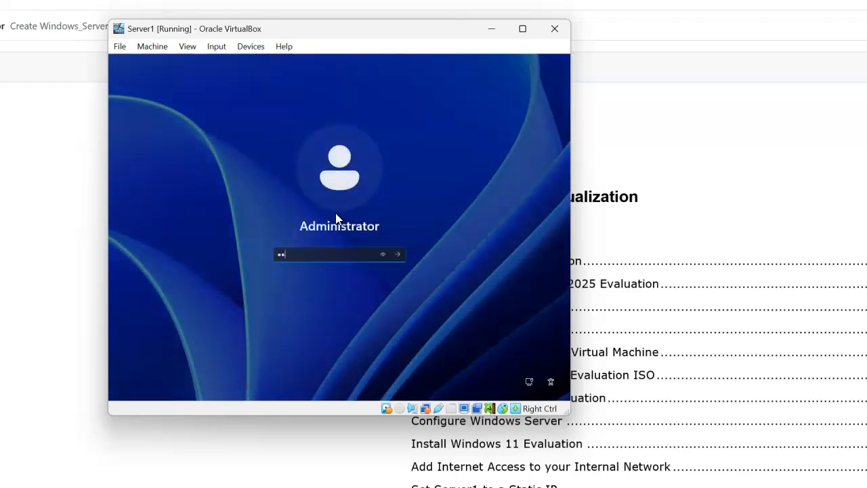
text(ssword1)
key(Return)
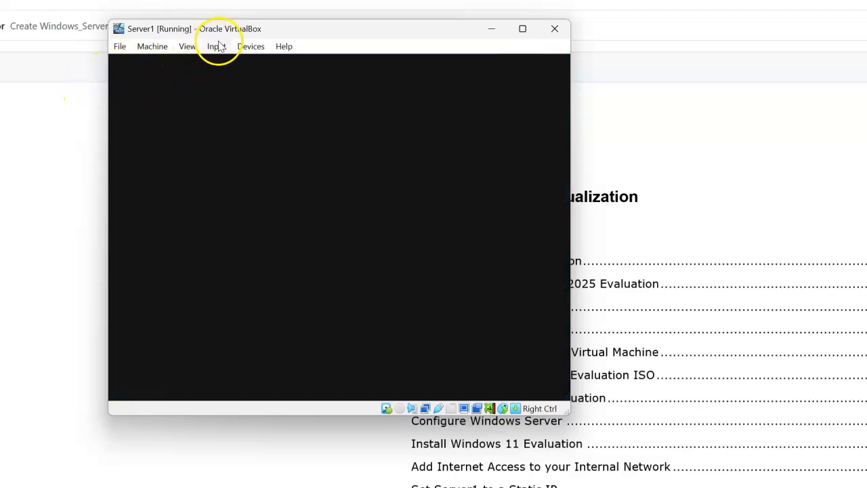
Send the Ctrl-Alt-Del sequence to the virtual machine
click(216, 47)
mouse_move(219, 62)
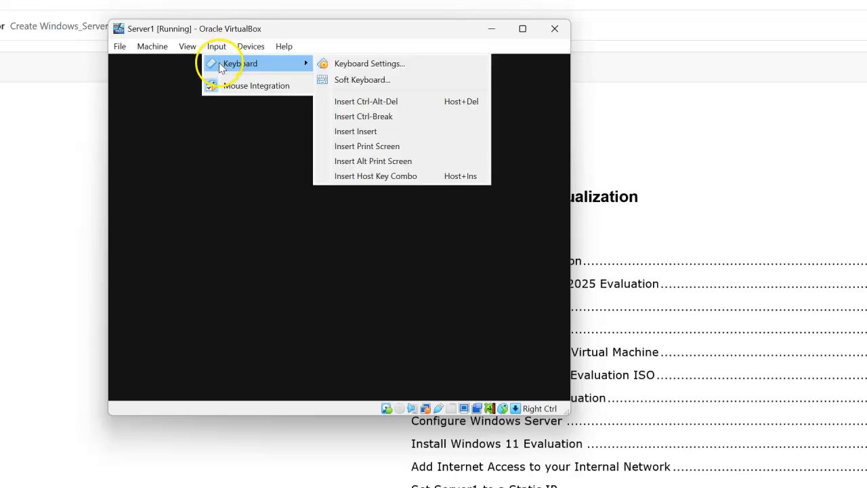
click(403, 103)
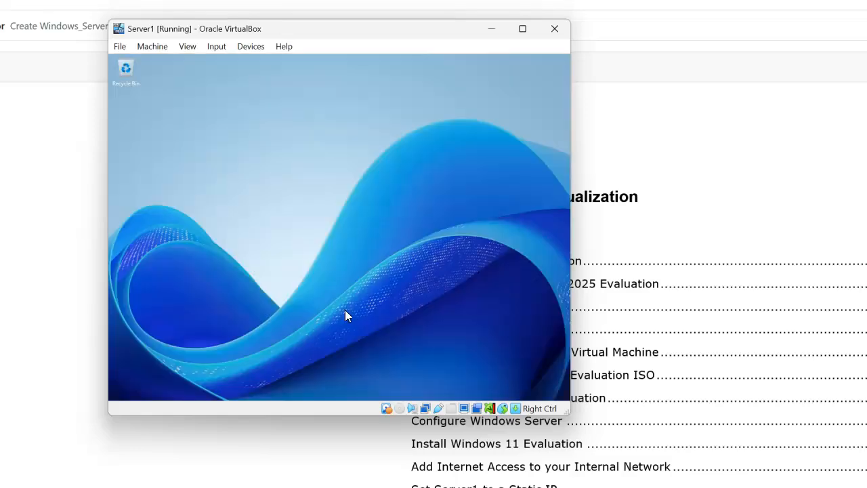
Scale the server's Virtual Screen 1 to 150% and enlarge the virtual machine window to fit
click(283, 319)
click(187, 47)
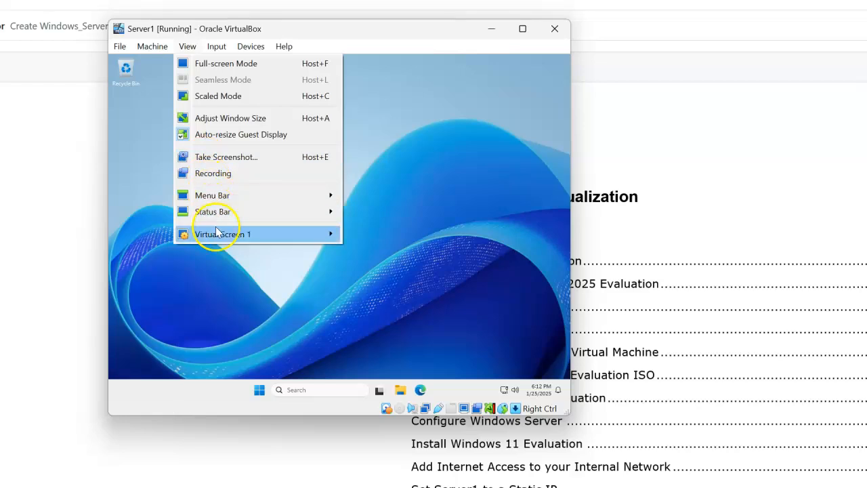
mouse_move(213, 234)
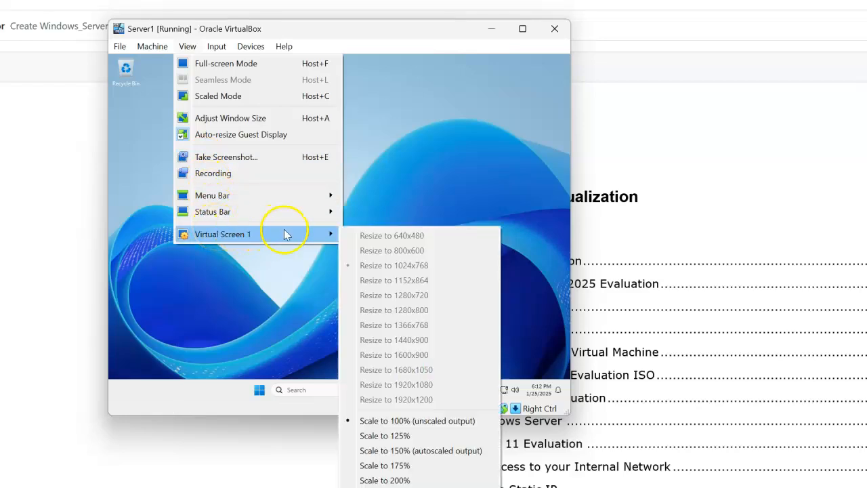
click(444, 451)
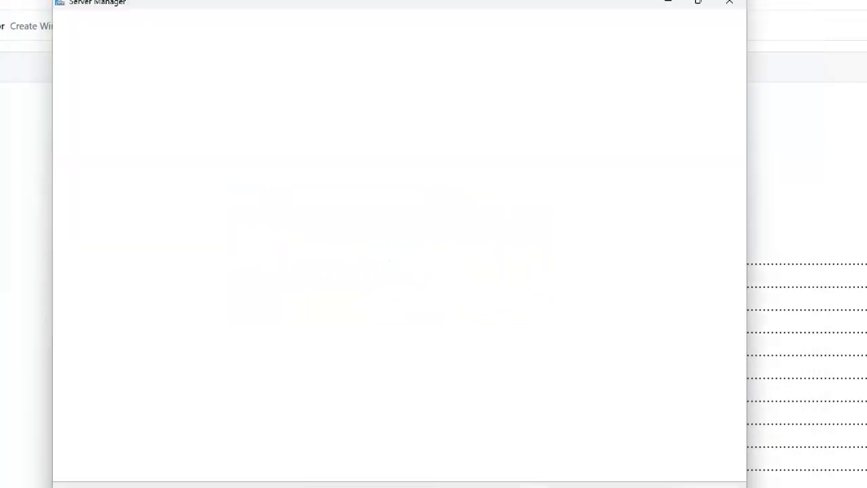
drag(744, 487, 866, 487)
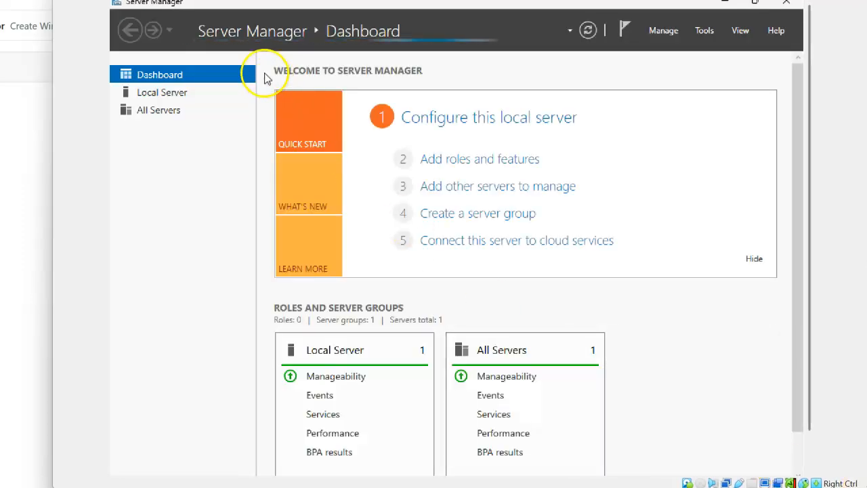
drag(51, 40, 19, 62)
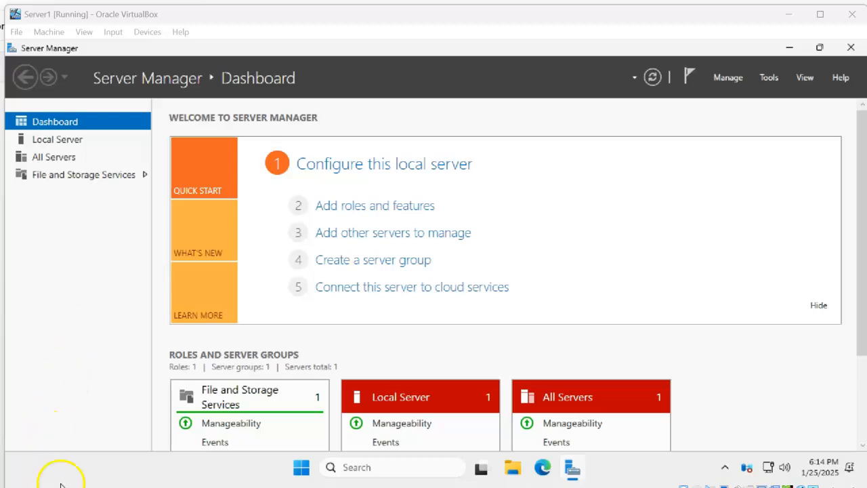
click(17, 31)
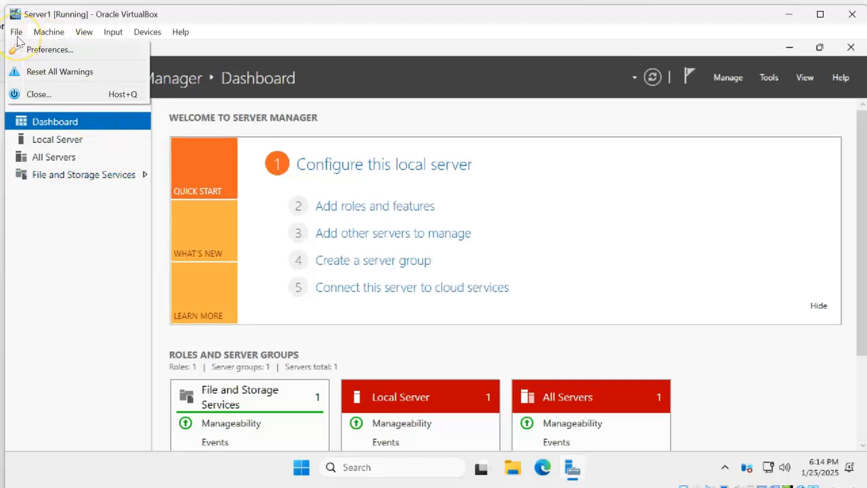
click(49, 32)
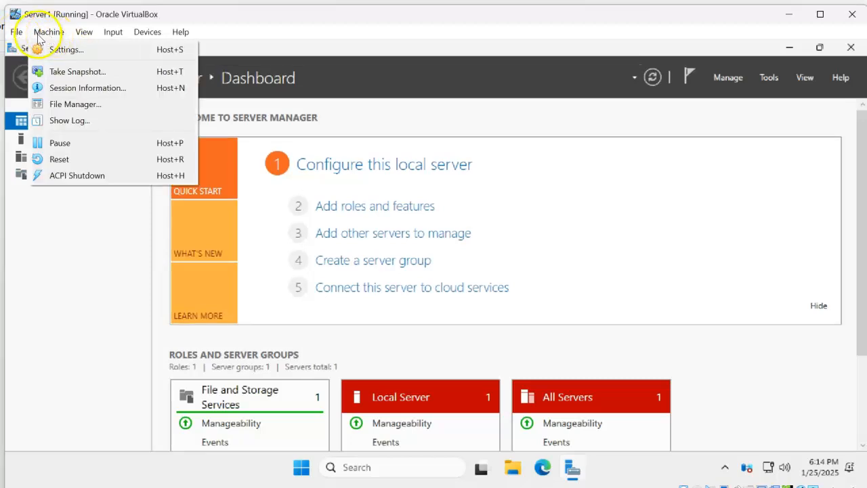
click(21, 37)
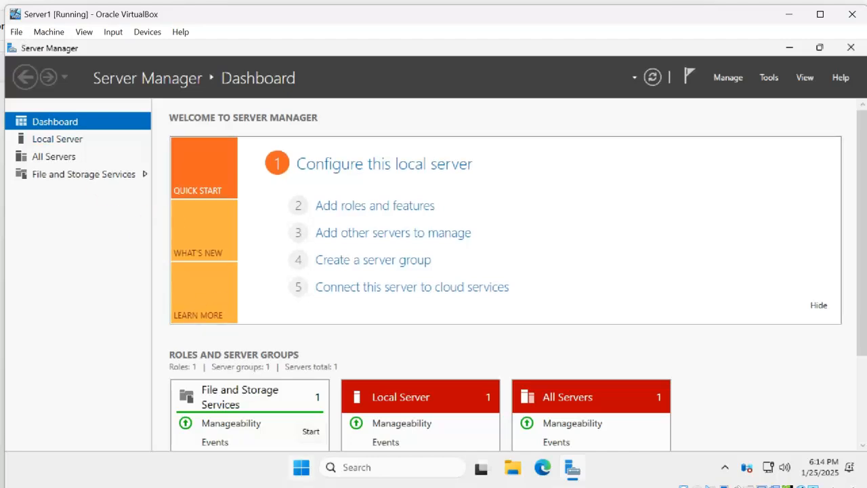
Switch to Oracle VirtualBox Manager and show the NAT networks in Network Manager
key(alt+Tab)
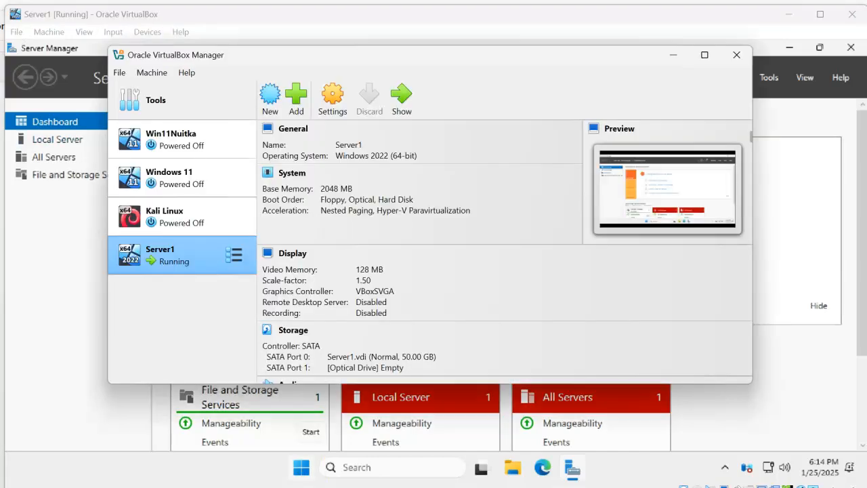
click(121, 75)
mouse_move(139, 149)
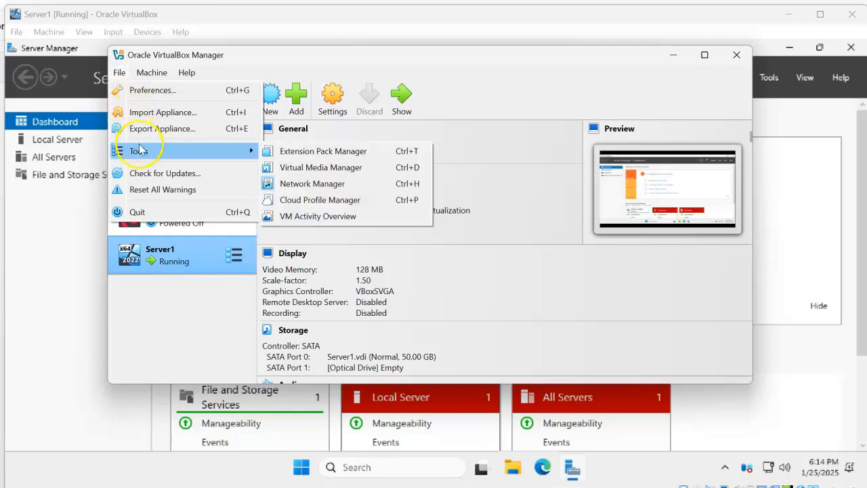
click(305, 184)
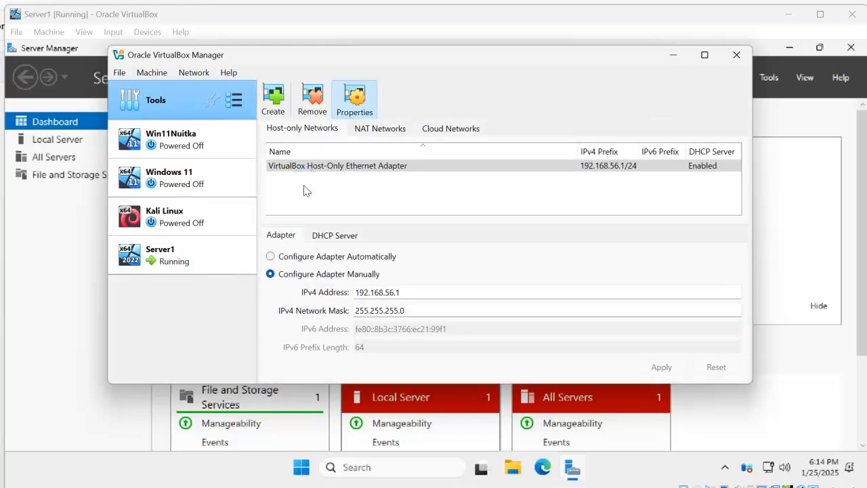
click(378, 129)
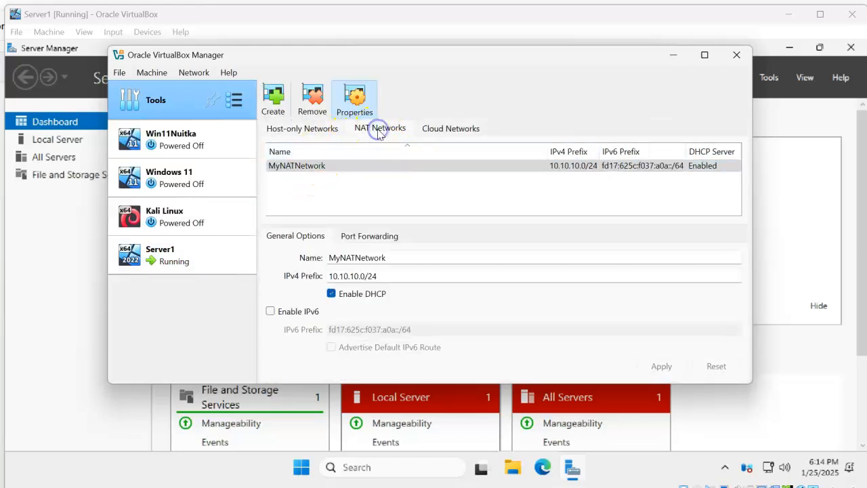
click(337, 172)
click(316, 103)
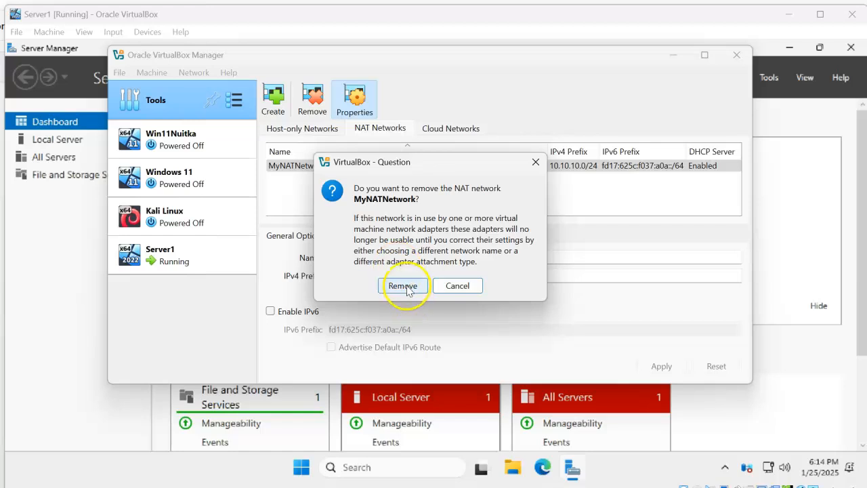
click(463, 287)
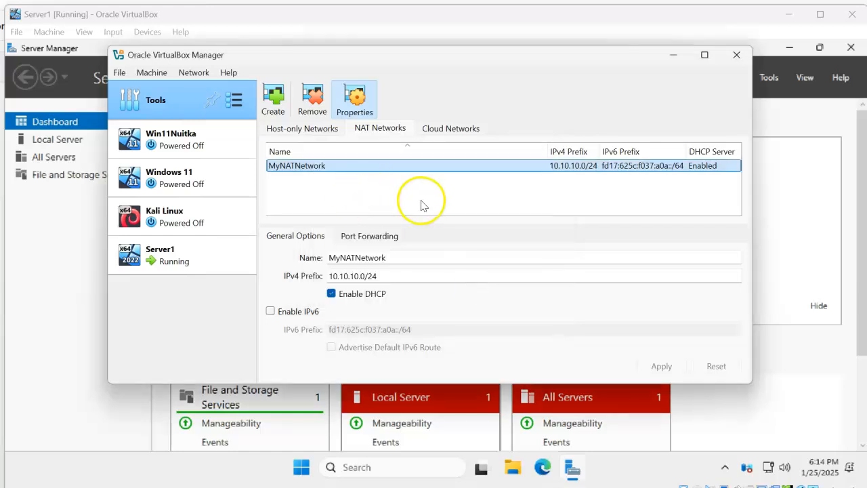
Create a NAT network, name it Server and set its IPv4 prefix to 10.10.1.0/24
click(274, 112)
drag(379, 256, 280, 253)
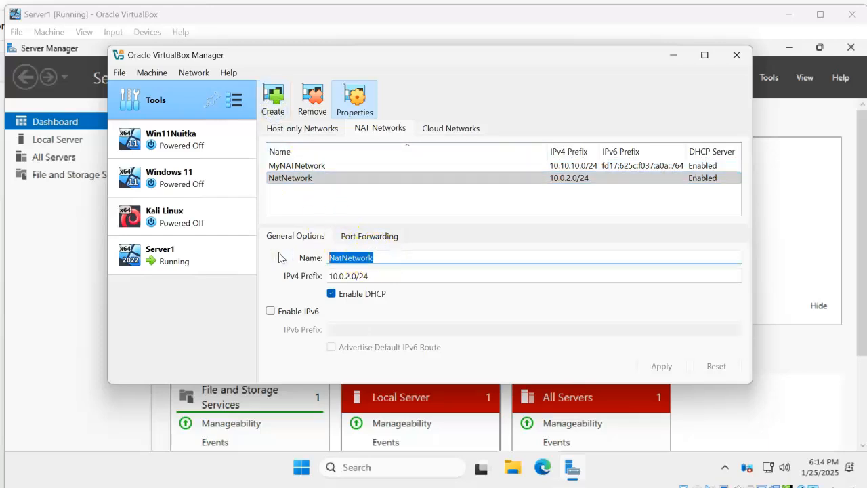
text(Server)
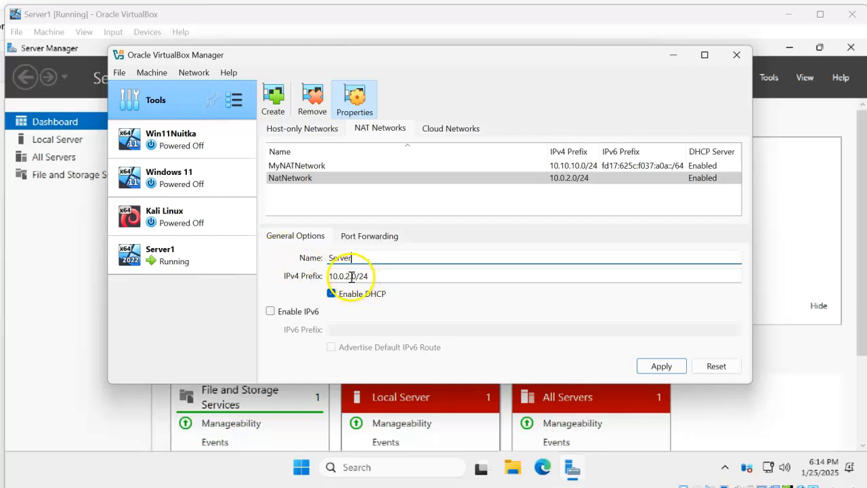
drag(351, 276, 308, 281)
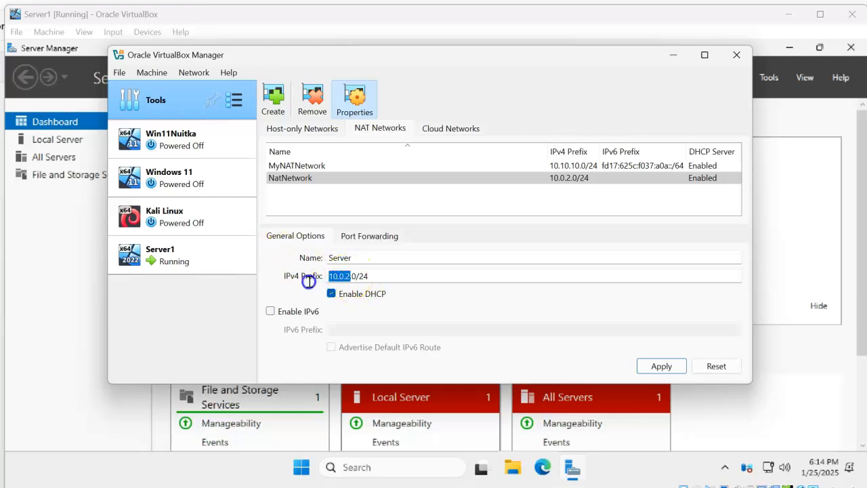
text(10.10.10)
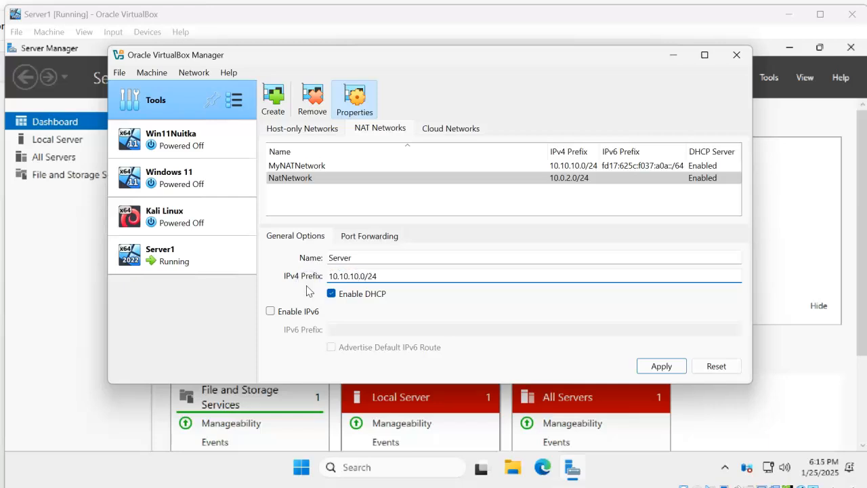
text(.)
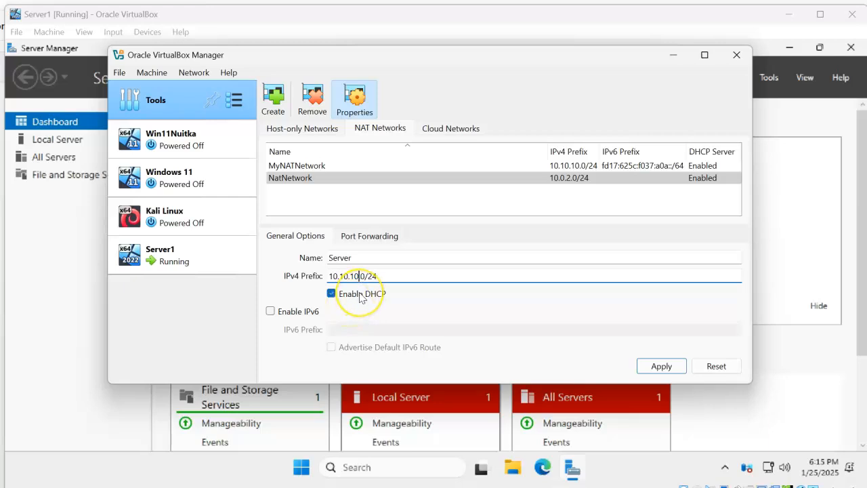
key(BackSpace)
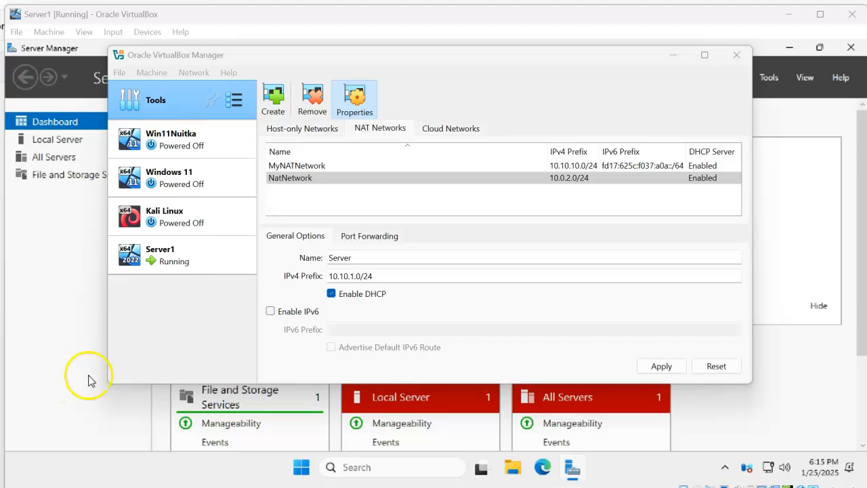
Disable DHCP on the Server NAT network, apply the settings and close VirtualBox Manager
click(332, 298)
click(332, 298)
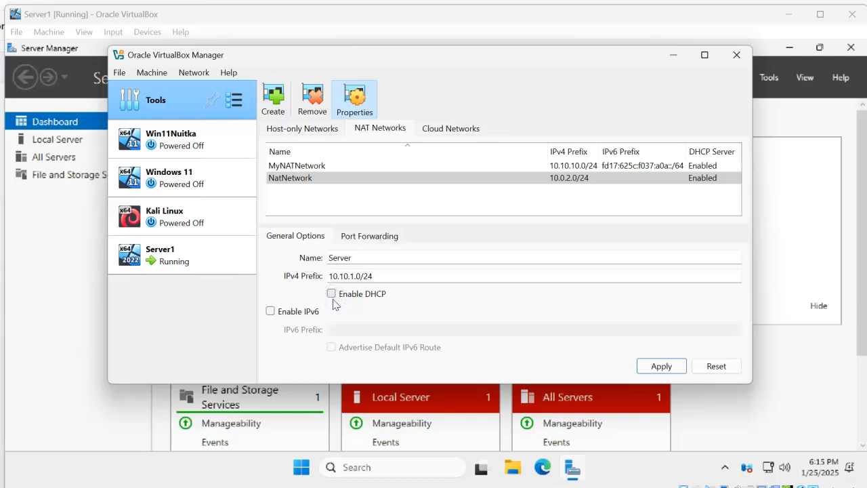
click(656, 368)
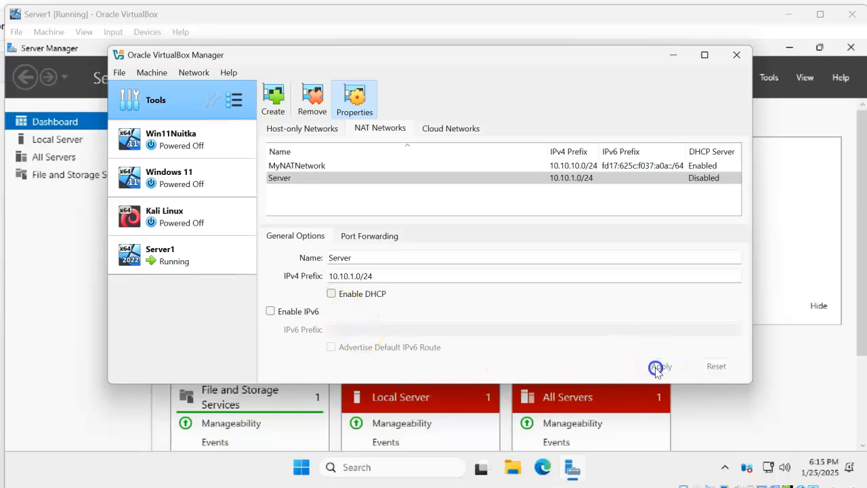
click(598, 180)
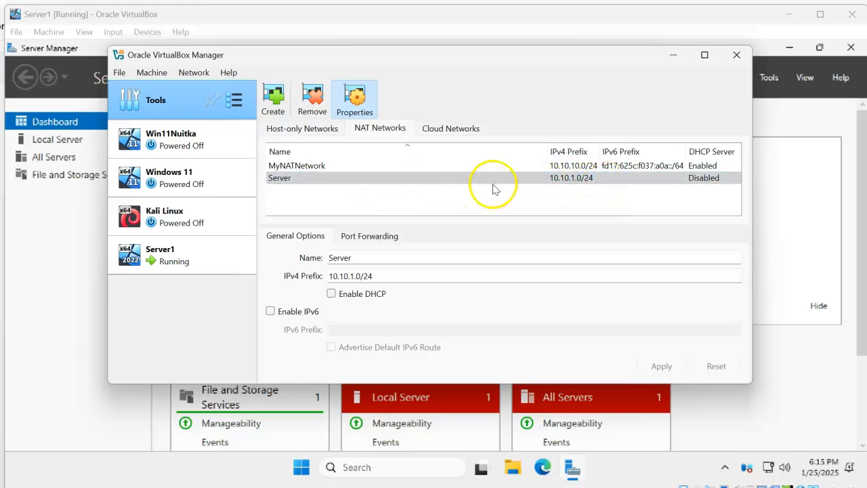
click(591, 181)
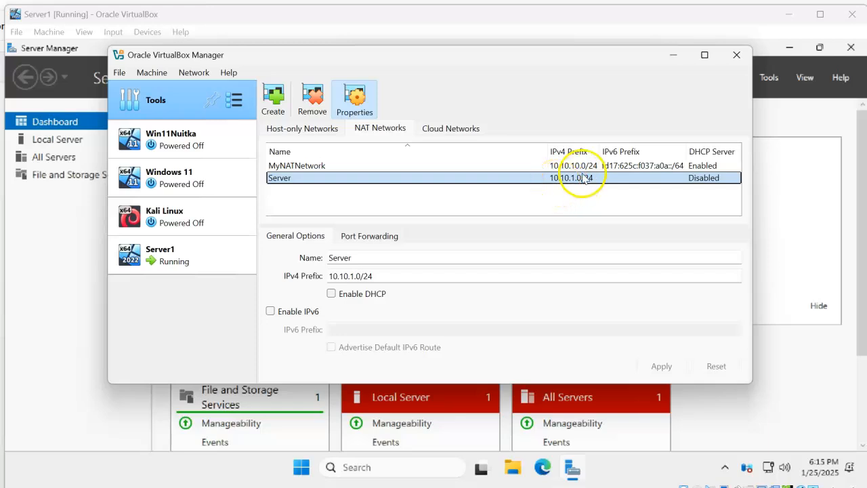
click(735, 55)
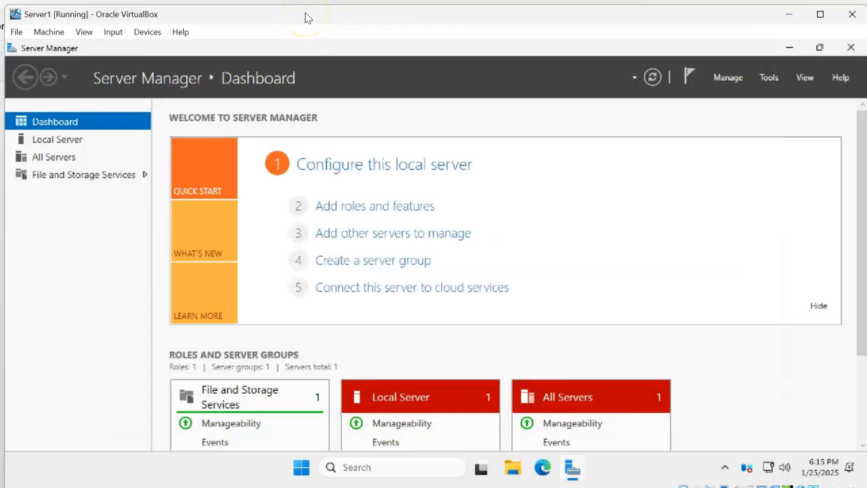
Attach Server1's network Adapter 1 to the NAT Network named Server and save the machine settings
click(59, 34)
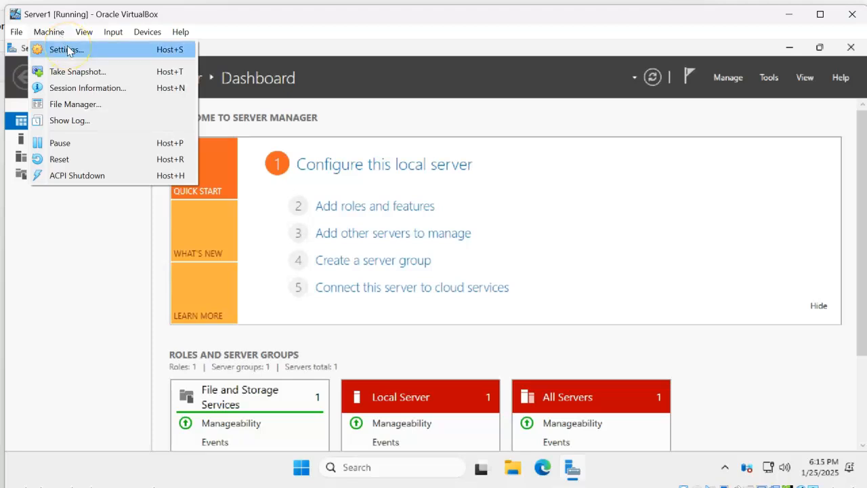
click(66, 50)
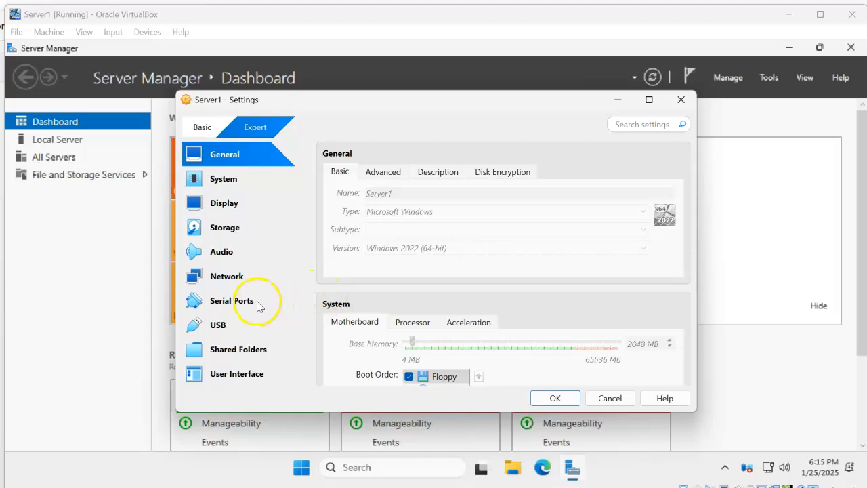
click(222, 276)
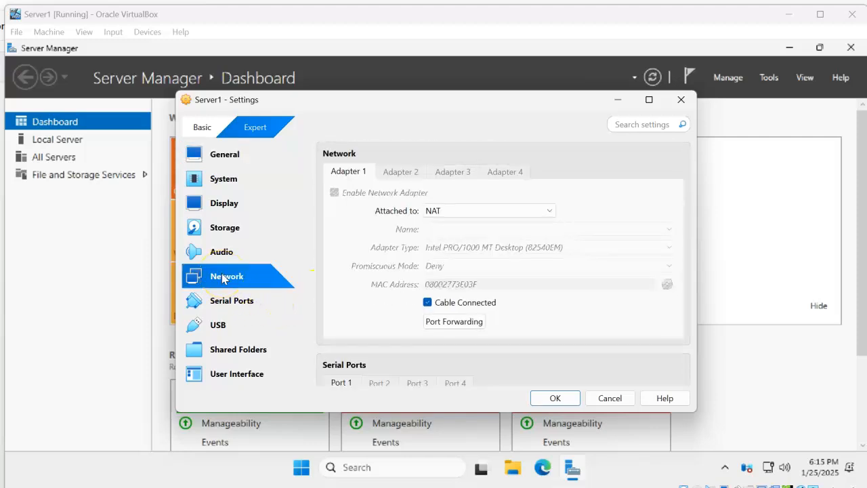
click(458, 212)
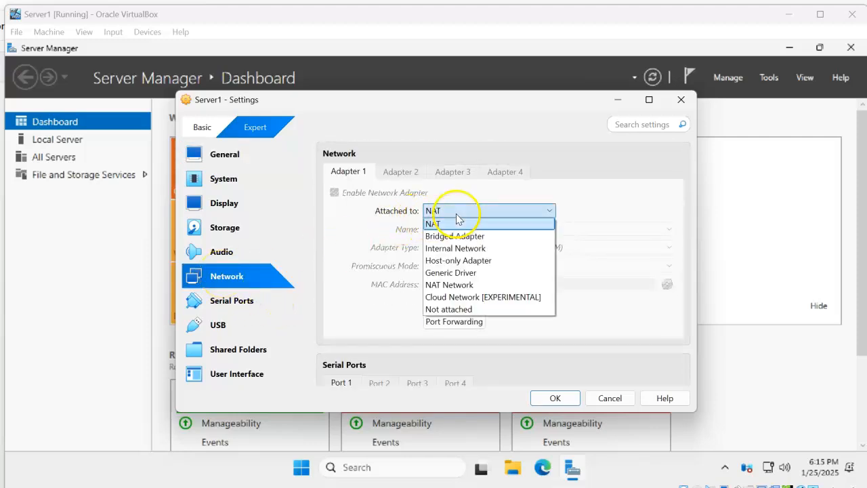
click(471, 285)
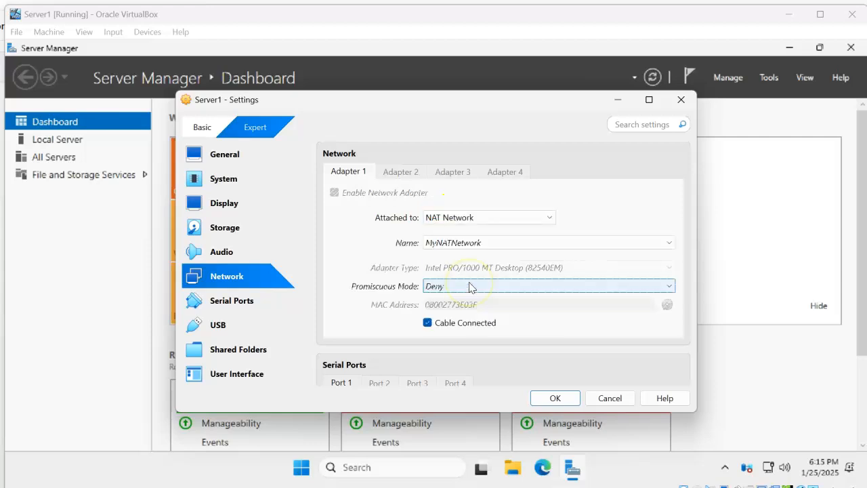
click(482, 231)
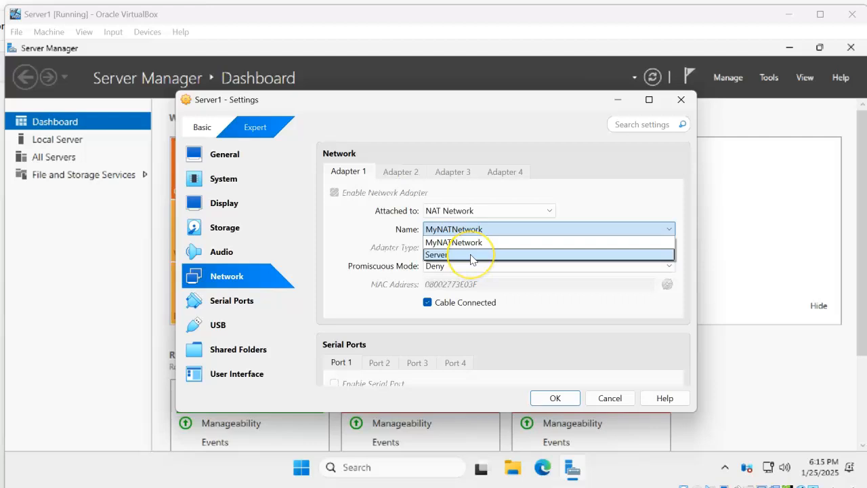
click(472, 255)
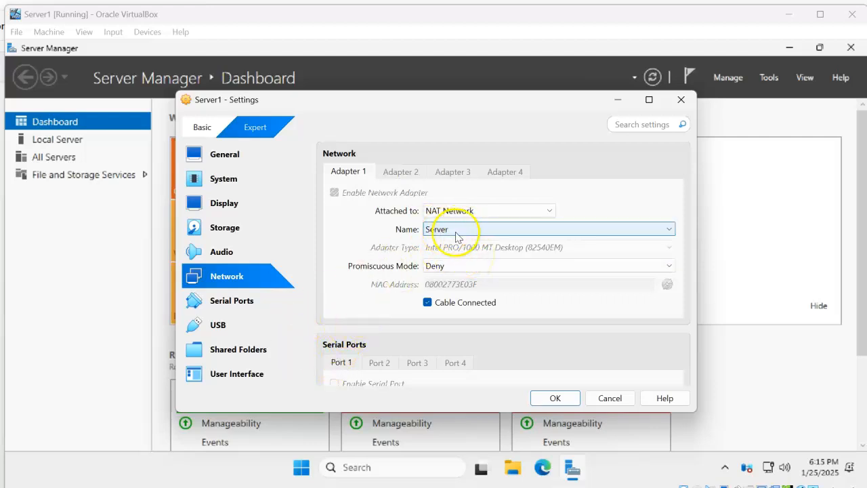
click(556, 399)
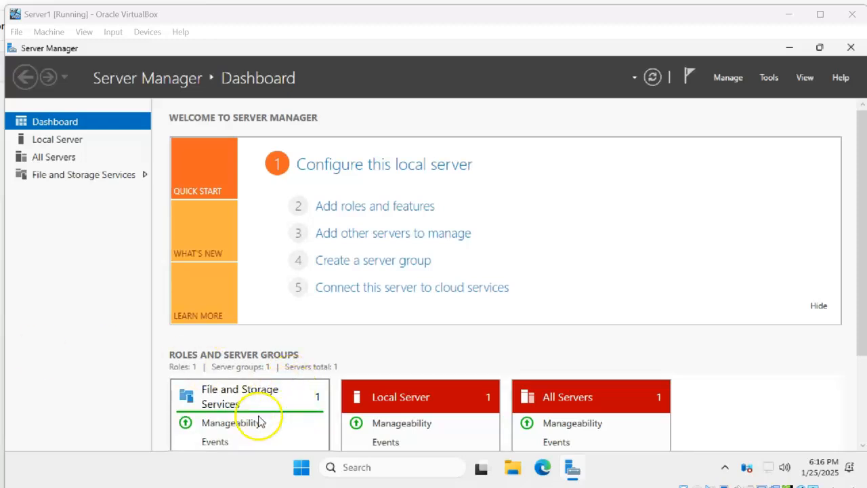
click(296, 473)
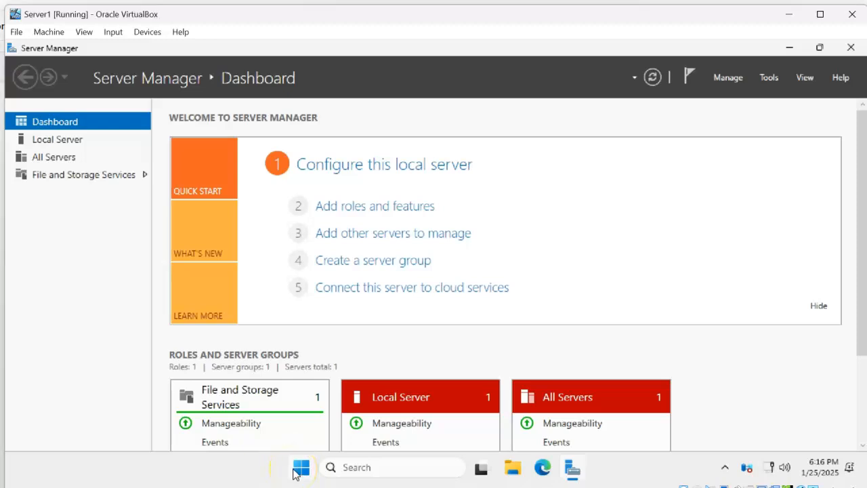
click(301, 472)
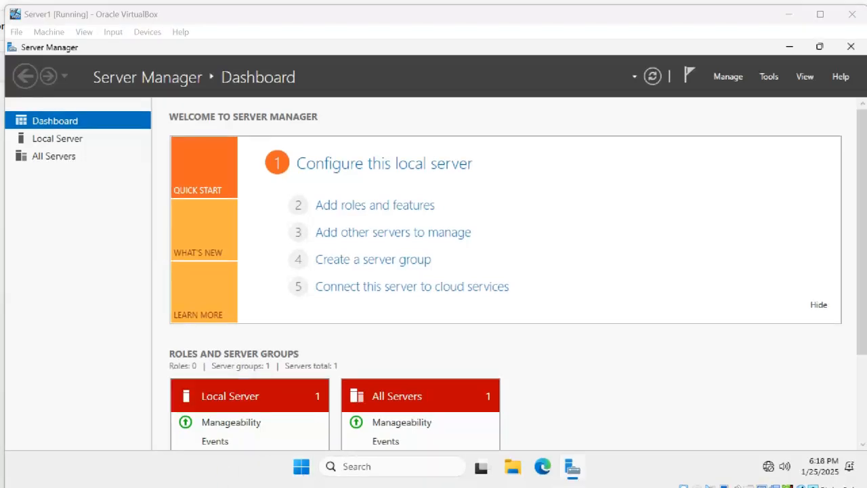
Show the Local Server properties in Server Manager and open the network connections from its Ethernet setting
click(57, 139)
click(78, 291)
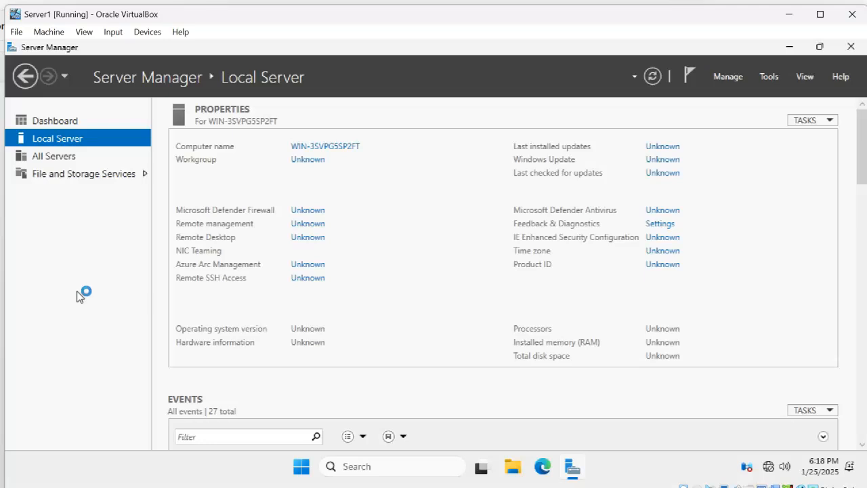
click(64, 281)
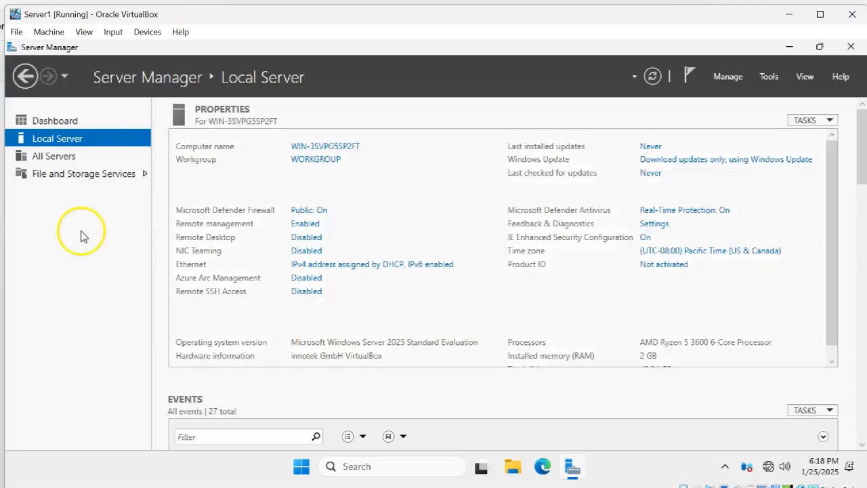
click(356, 265)
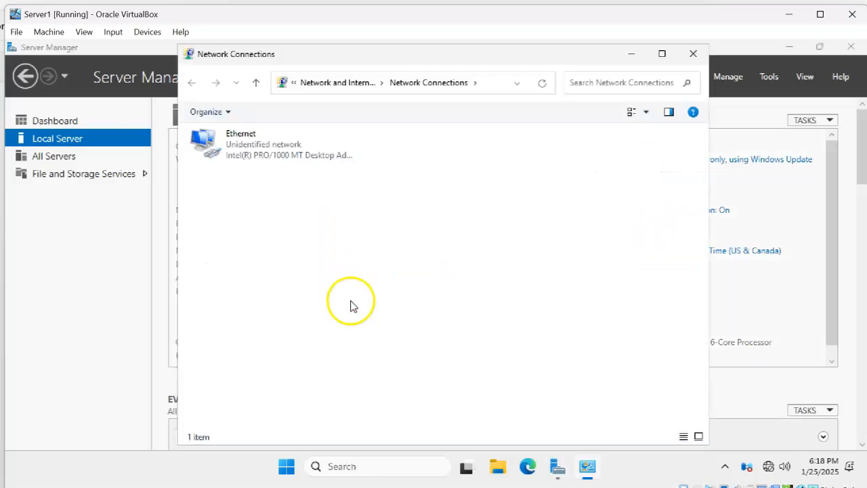
Open the Internet Protocol Version 4 (TCP/IPv4) properties of the Ethernet connection
click(240, 156)
right_click(242, 154)
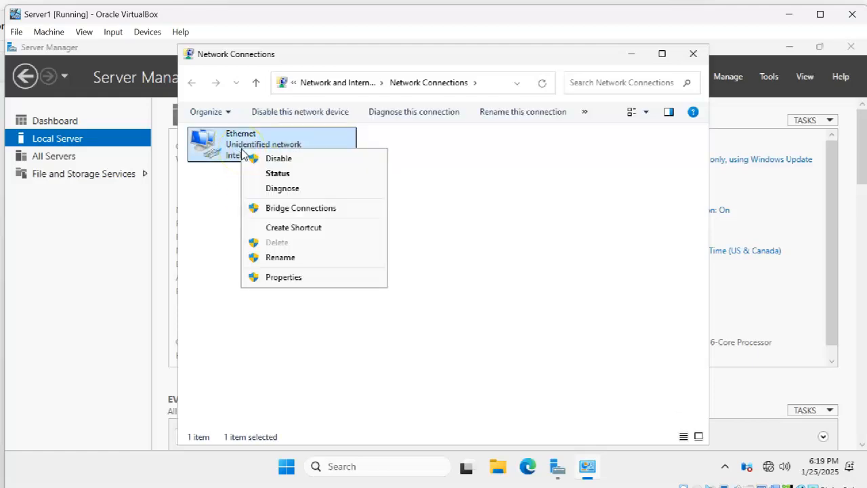
click(316, 281)
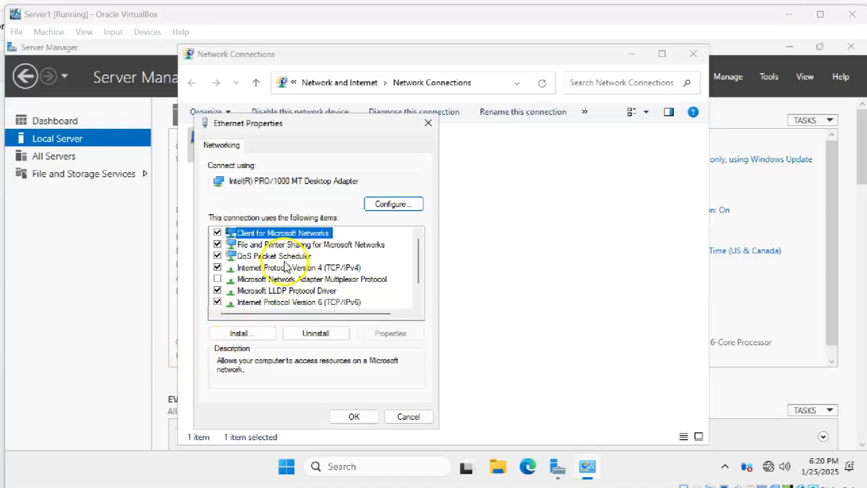
click(287, 270)
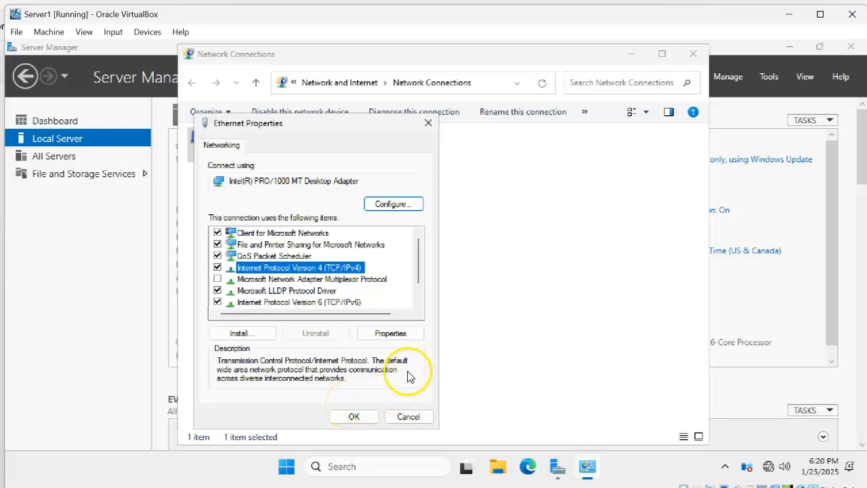
click(390, 335)
click(298, 258)
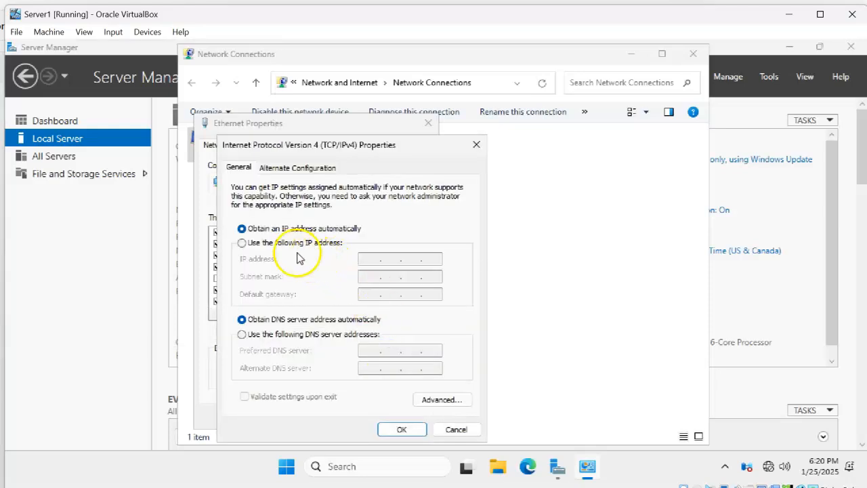
Switch the Ethernet adapter to a manually assigned IP address and set it to 10.10.1.10
click(243, 242)
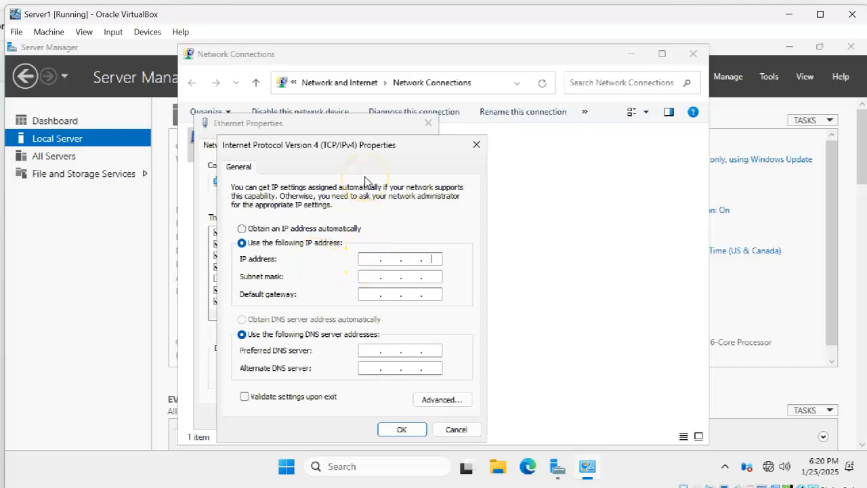
text(10)
key(BackSpace)
key(BackSpace)
text(10.10.1.10)
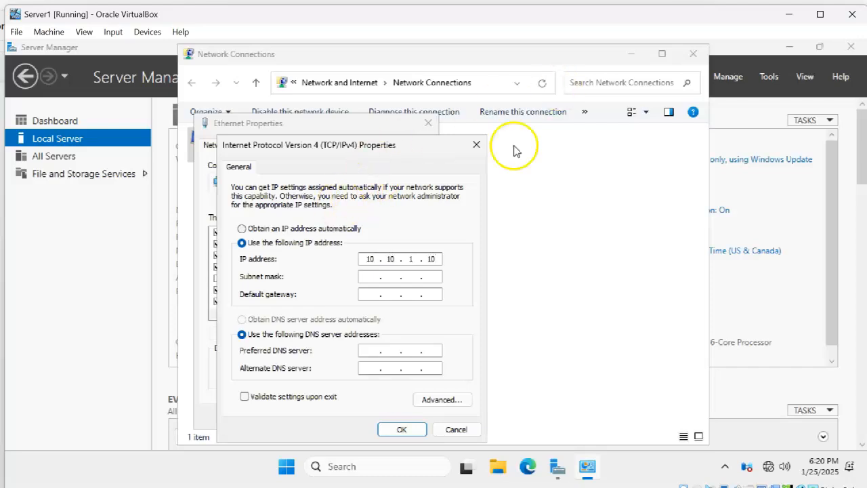
Set the subnet mask to 255.255.255.0 and the default gateway to 10.10.1.1
click(366, 276)
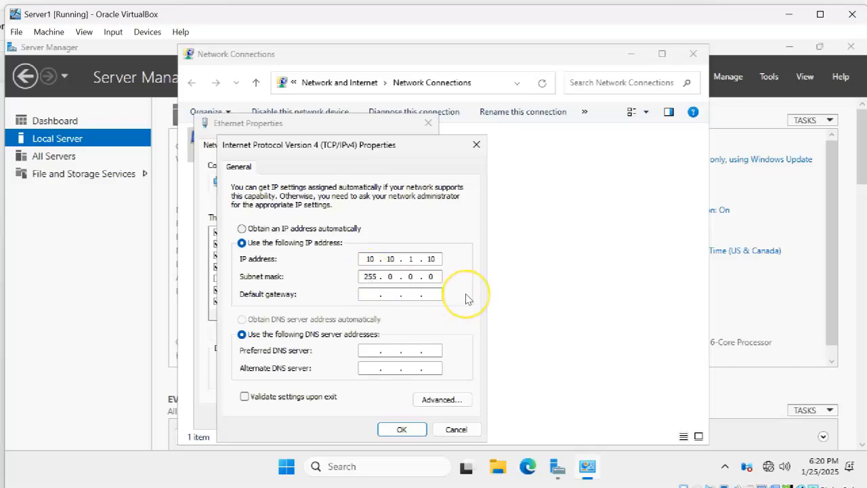
key(Right)
text(255 . )
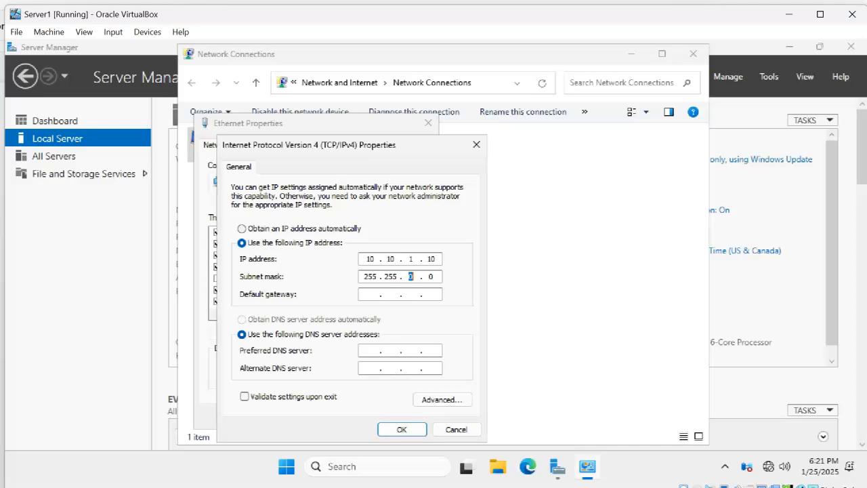
text(255 .)
click(377, 299)
text(10.10.1.1)
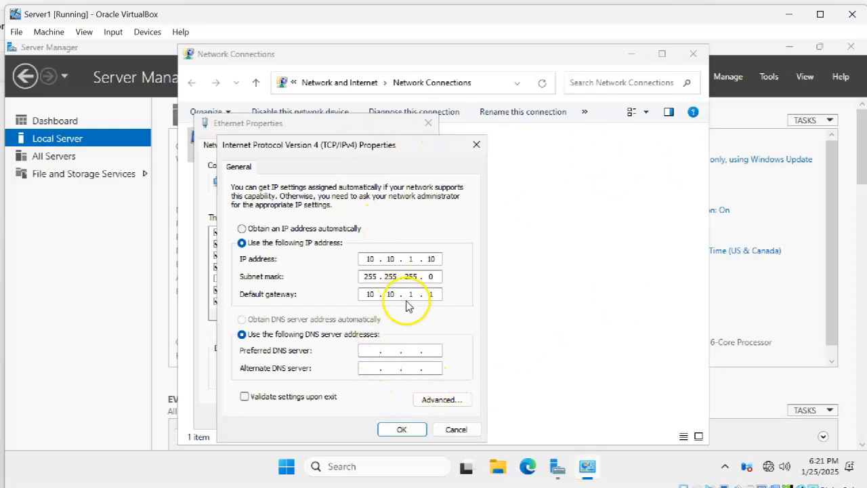
Set the preferred DNS server to 8.8.8.8 and save the IPv4 and Ethernet properties
text(8.)
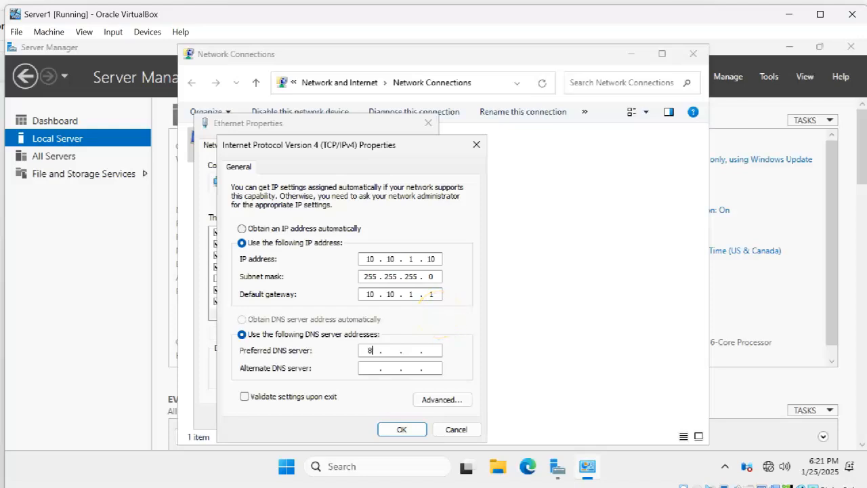
text(8.8.8)
click(398, 430)
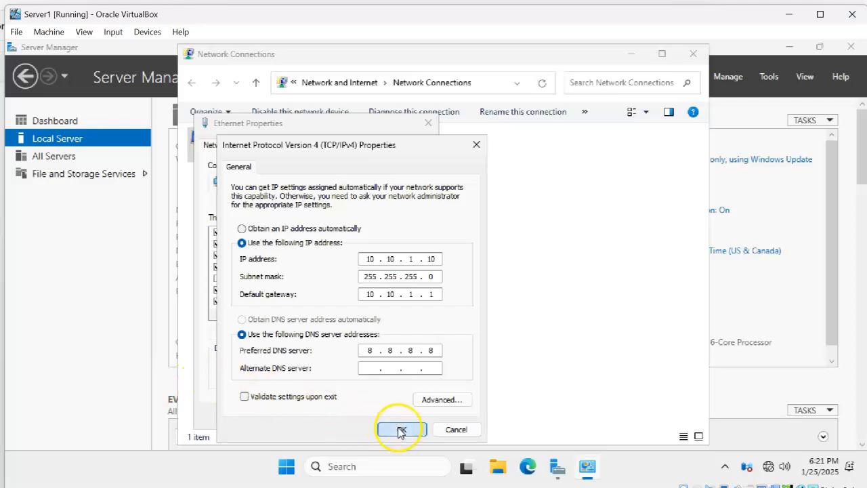
click(353, 416)
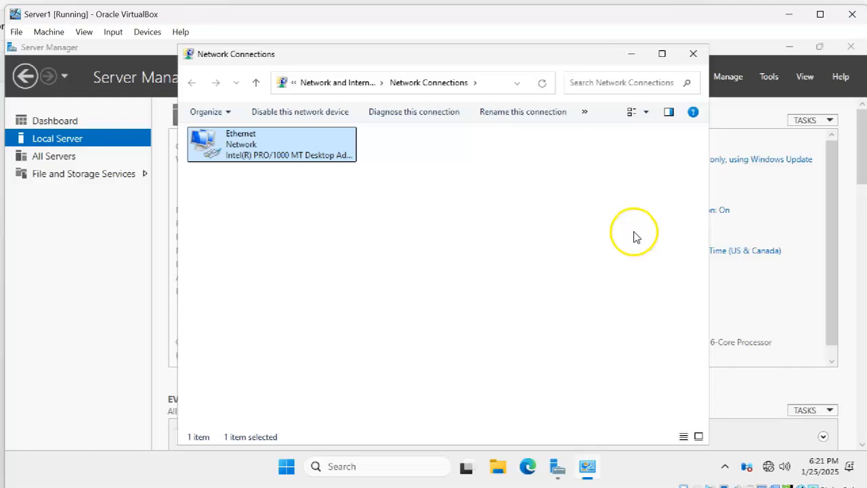
Open Command Prompt and ping google.com to test the server's internet connection
click(285, 467)
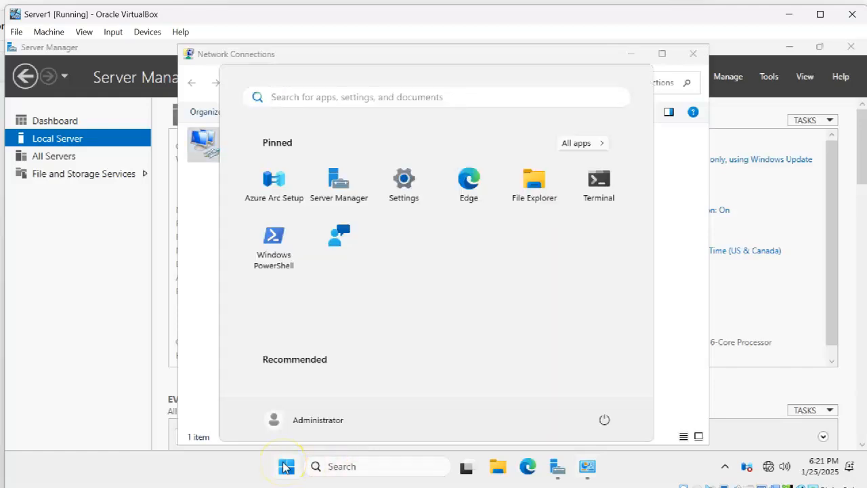
text(cmd)
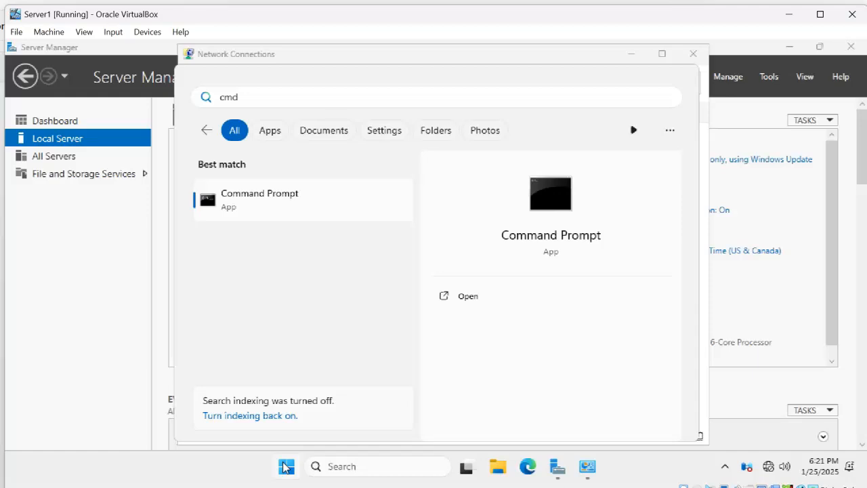
key(Return)
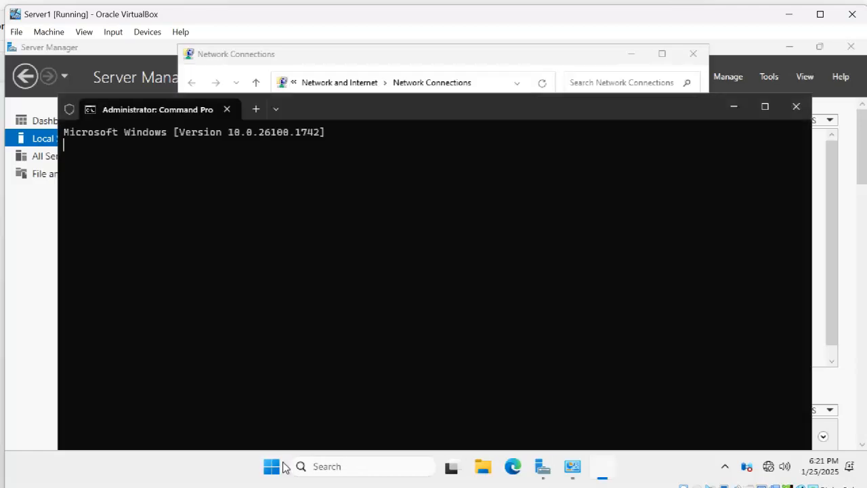
text(ping g)
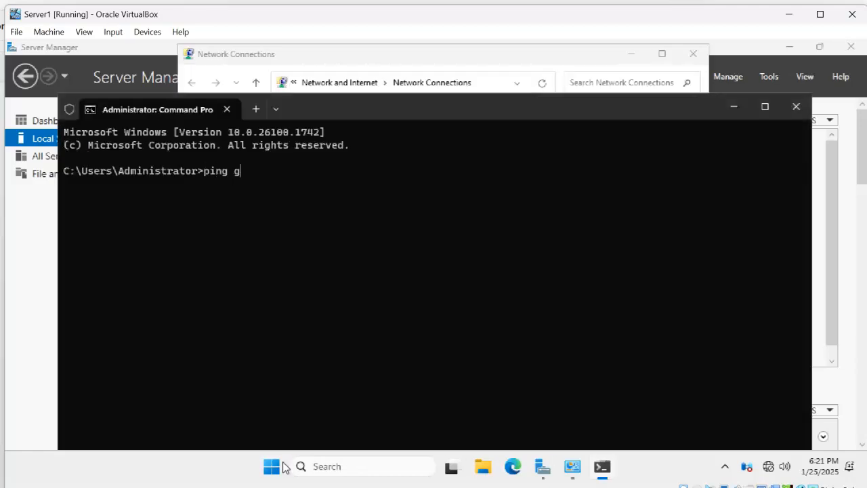
text(oogle.com)
key(Return)
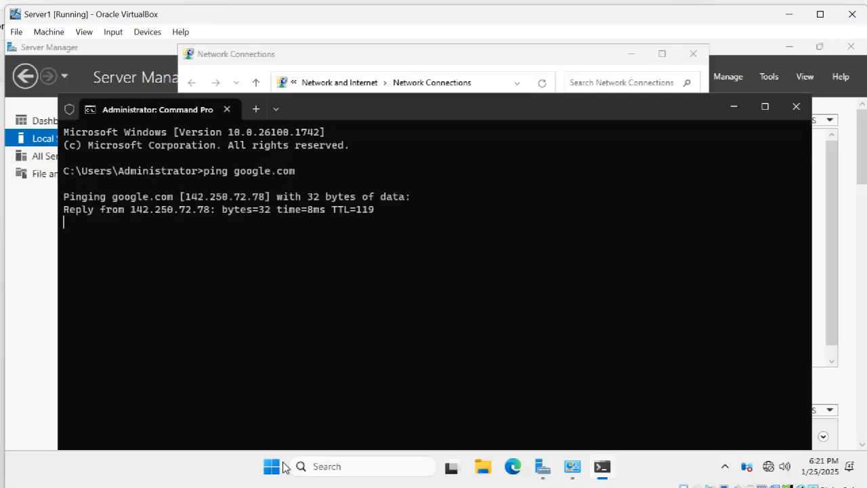